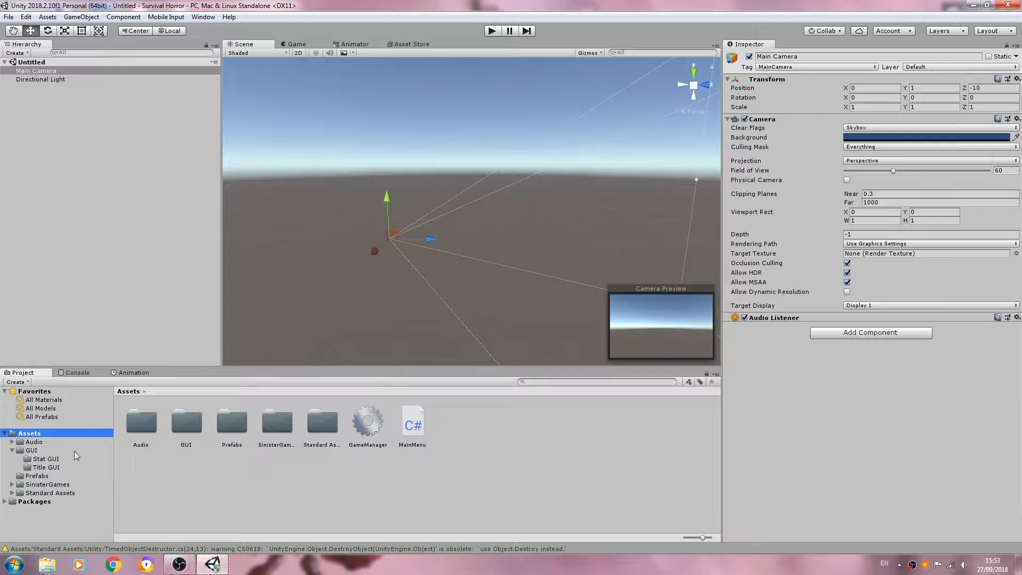
Look through the project's Audio, Title GUI and Prefabs folders, including the title texture and Environment prefab, and inspect the Main Camera.
left_click(33, 441)
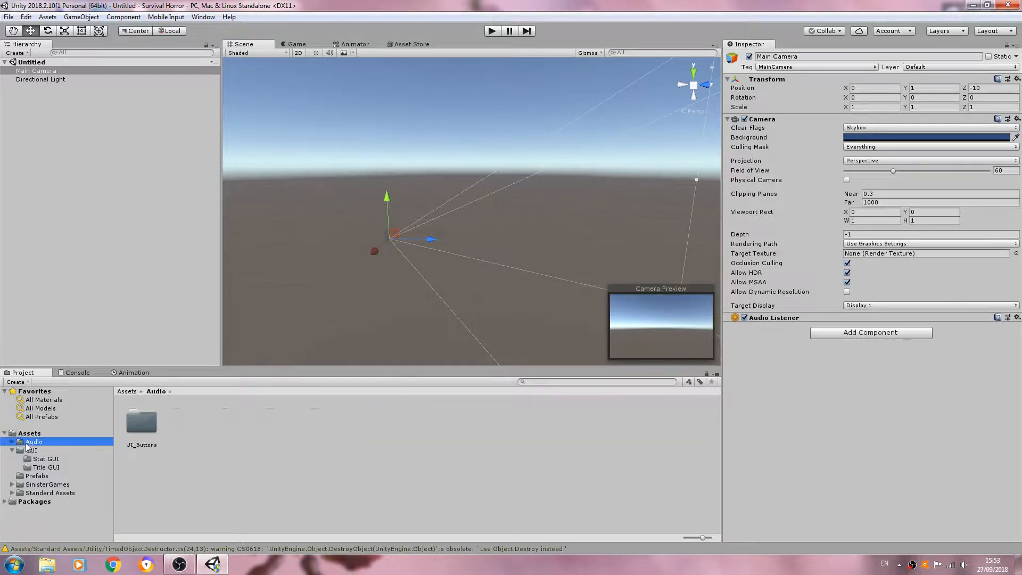
left_click(148, 427)
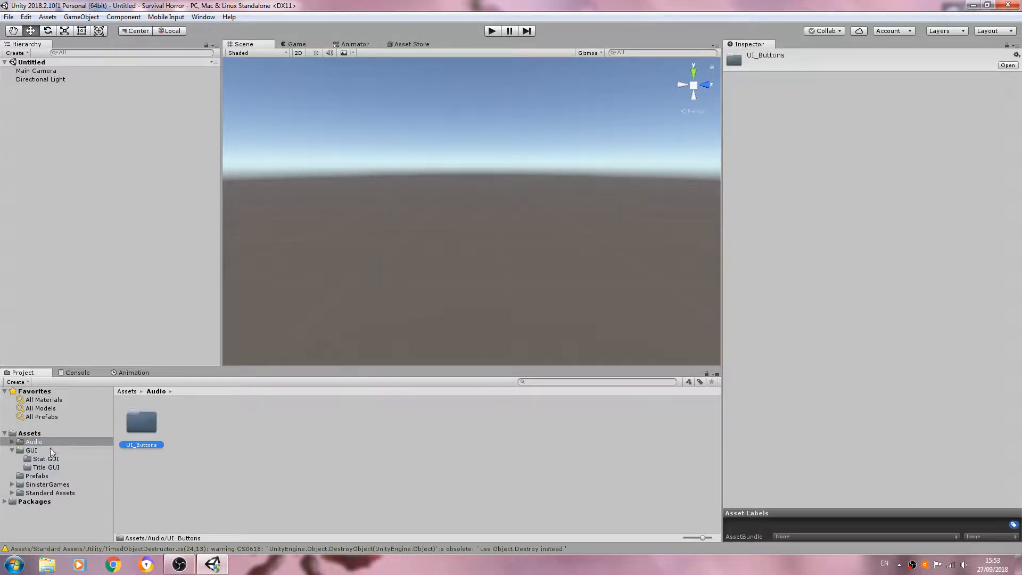
left_click(46, 467)
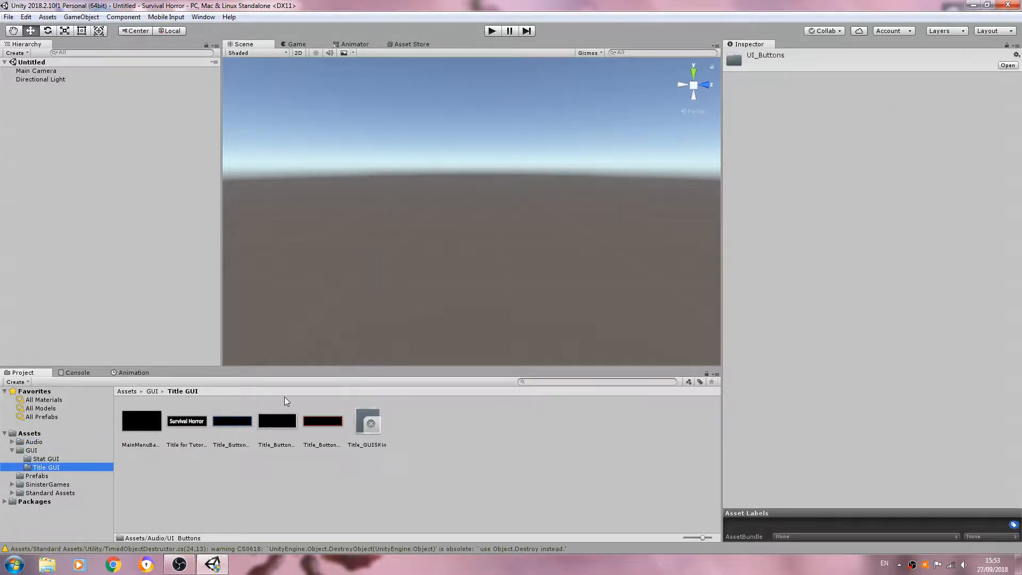
left_click(193, 428)
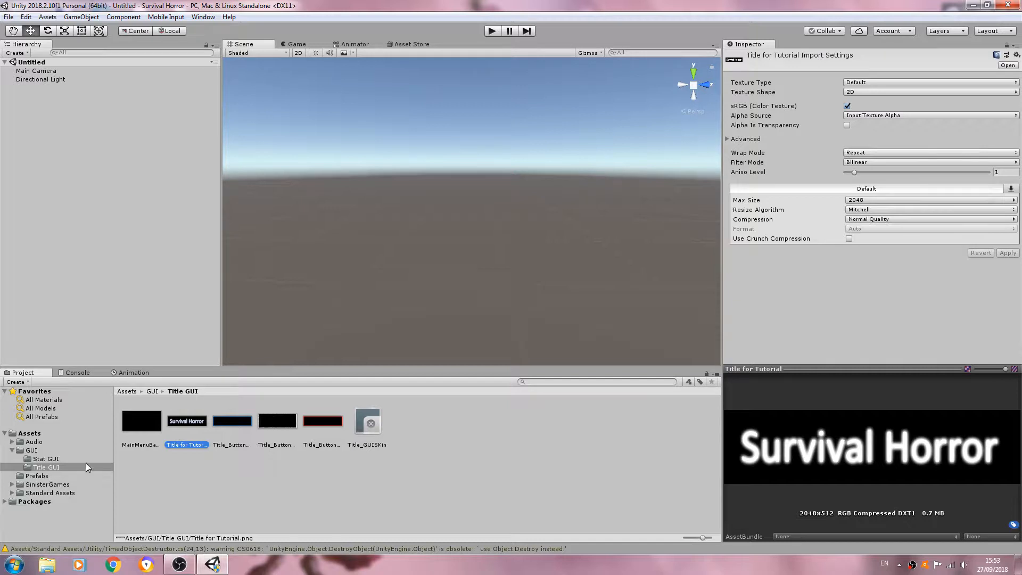
left_click(69, 475)
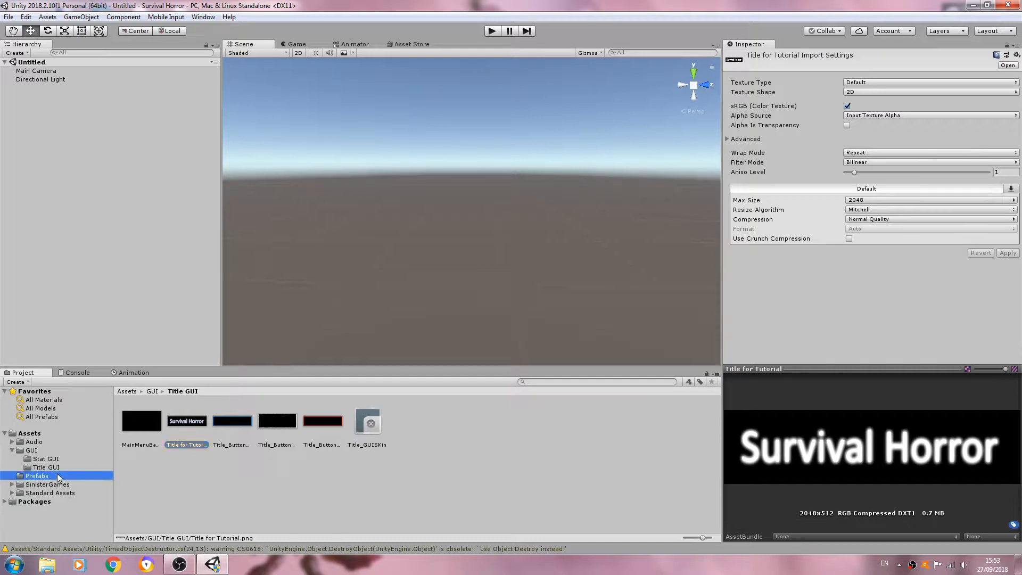
left_click(147, 427)
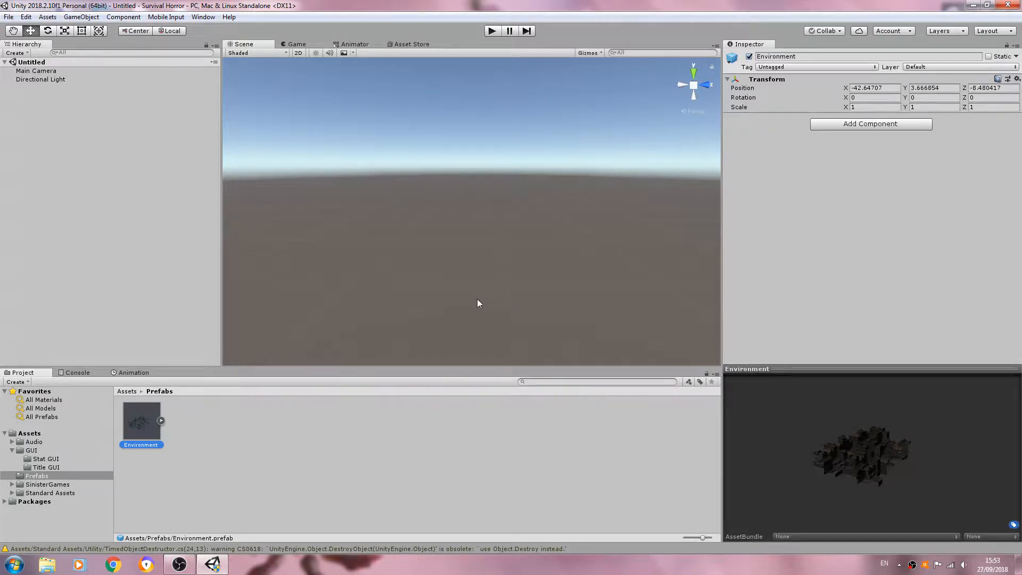
left_click(53, 72)
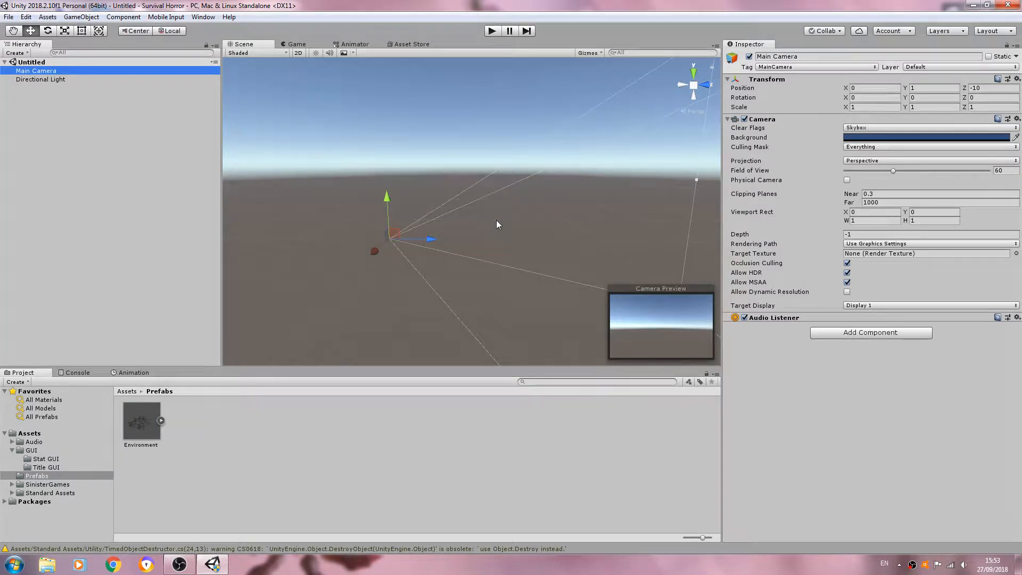
Create a new folder named Scenes in the project's root Assets folder.
left_click(53, 430)
right_click(511, 402)
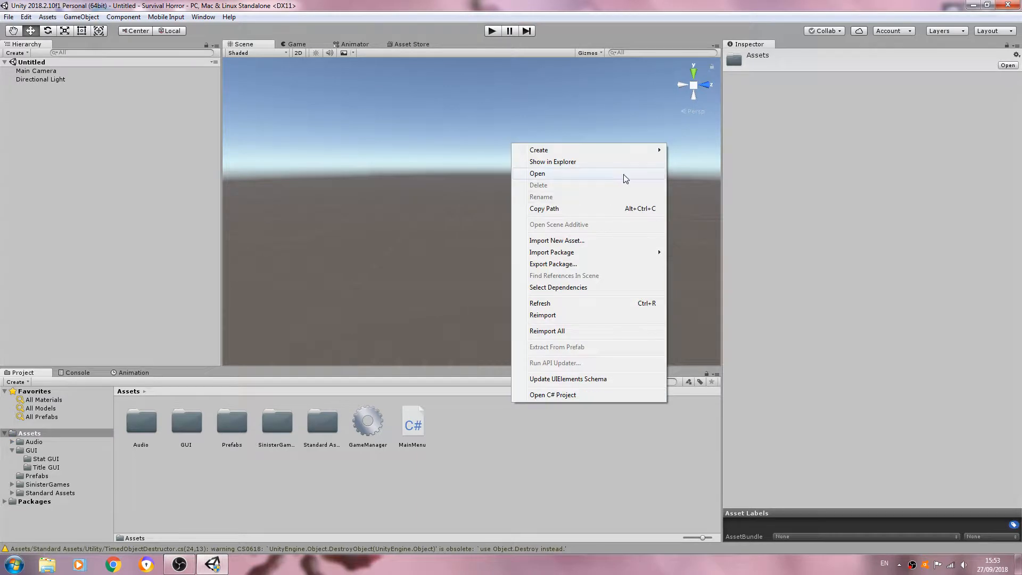
mouse_move(624, 152)
left_click(688, 151)
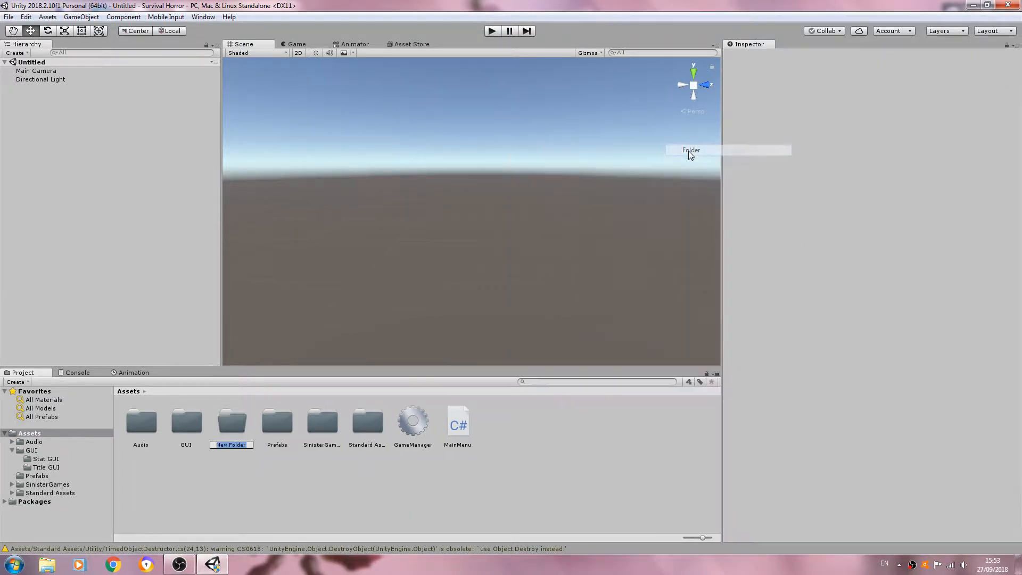
type("Scenes")
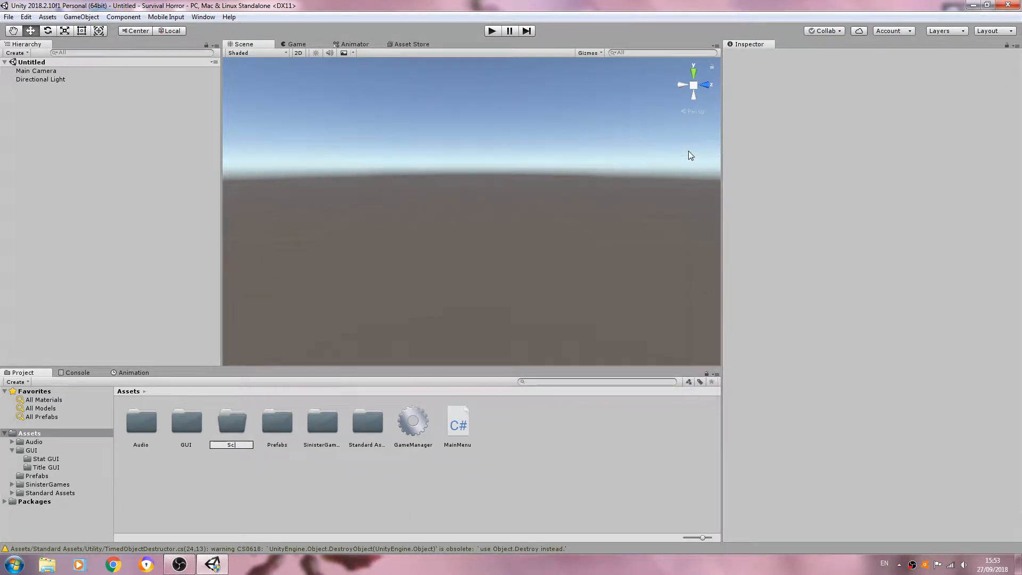
key("Return")
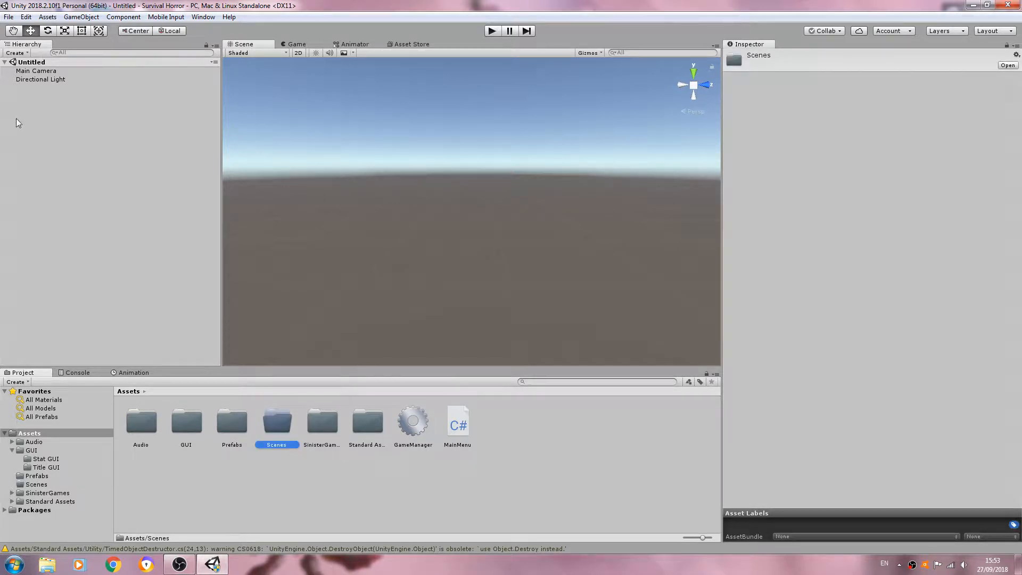
Attach the MainMenu script from the Assets folder to the Main Camera.
left_click(37, 72)
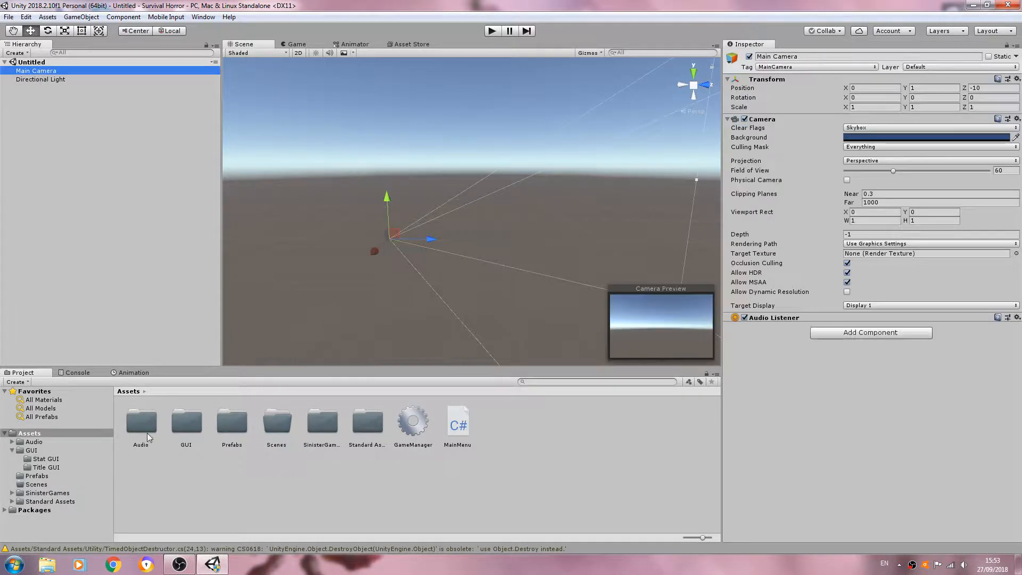
left_click_drag(458, 425, 788, 392)
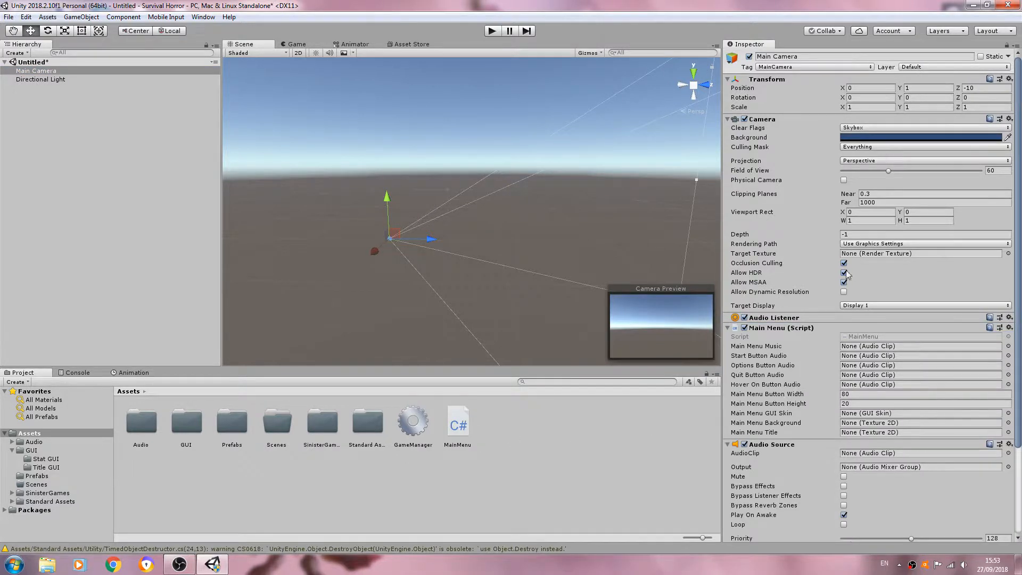
Assign the MainMenuBackground texture as Main Menu Background and Title for Tutorial as Main Menu Title in the camera's Main Menu script.
scroll(850, 276, "down", 3)
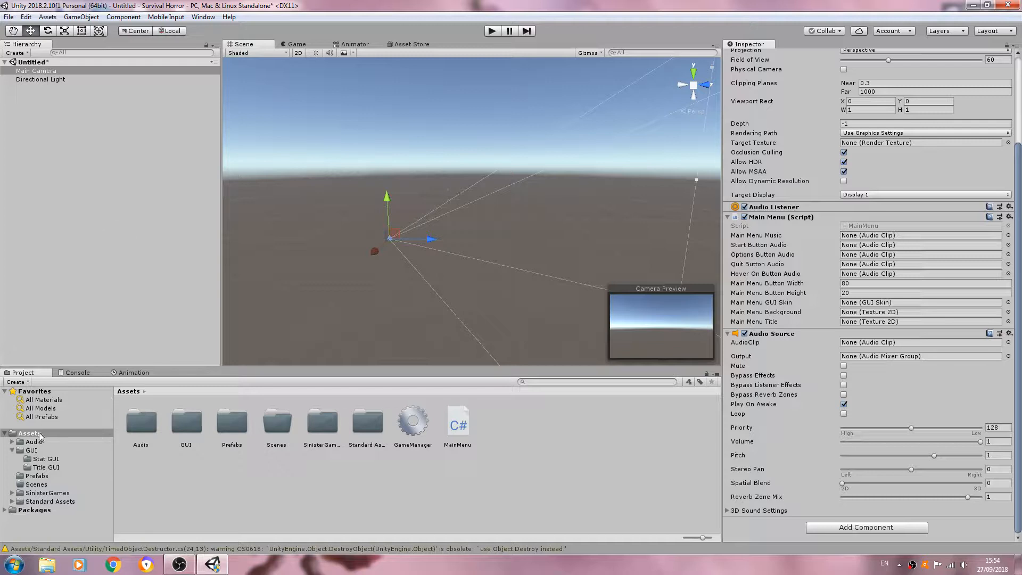
left_click(46, 468)
left_click_drag(141, 420, 879, 312)
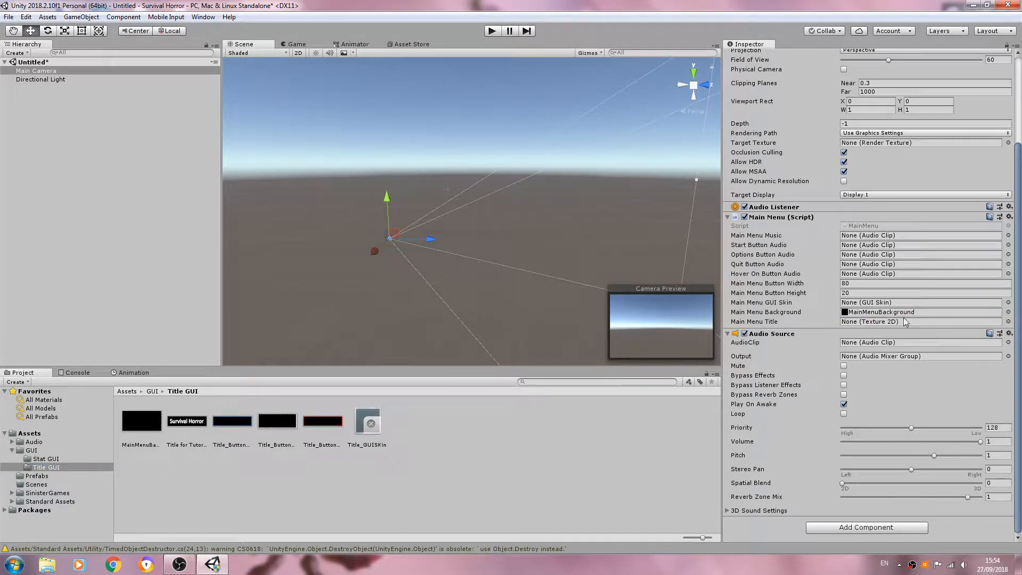
left_click_drag(197, 421, 858, 327)
Examine the Button style's Normal state in Title_GUISkin and preview the texture used as its background.
left_click(356, 423)
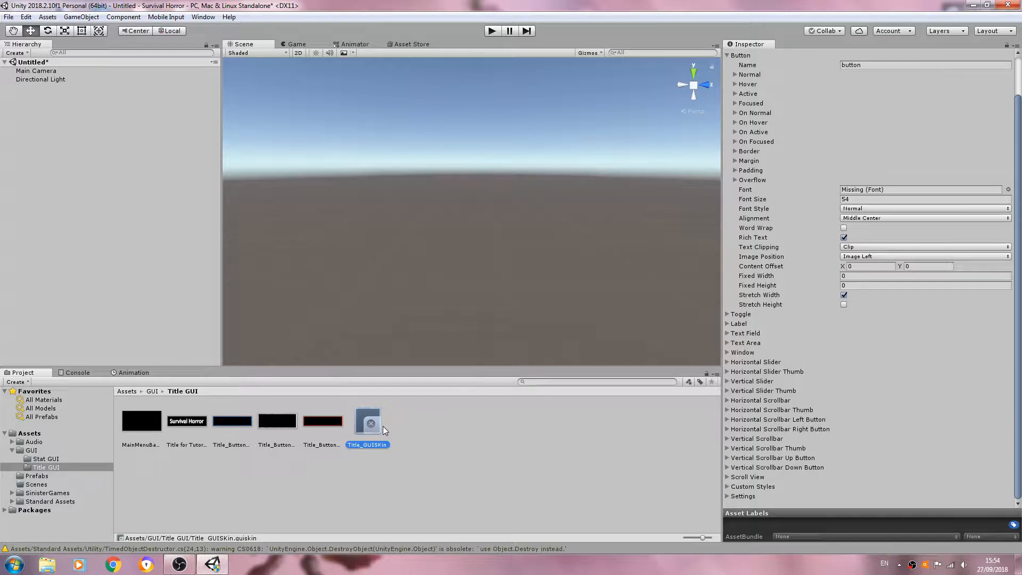
scroll(825, 344, "up", 3)
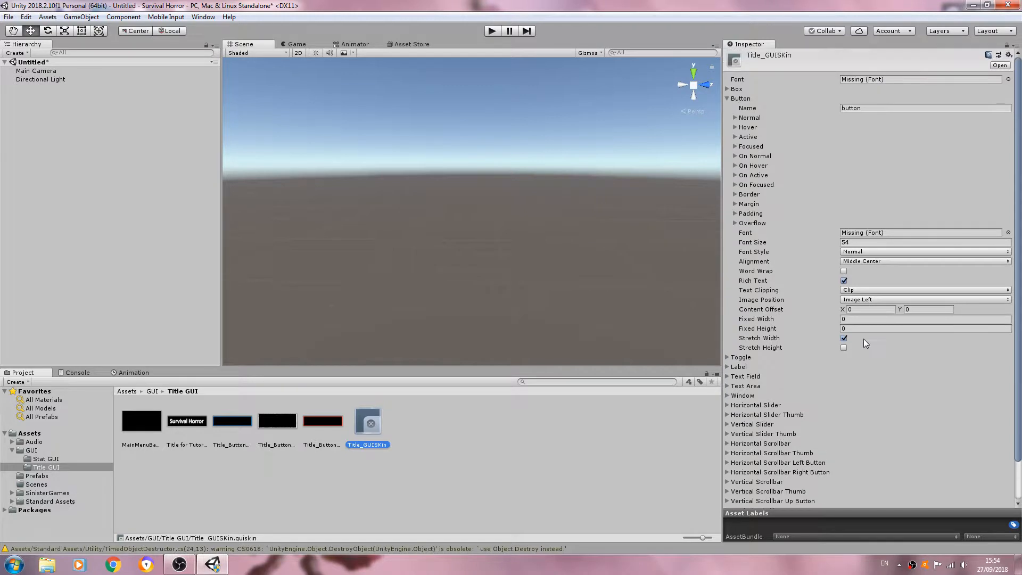
left_click(735, 118)
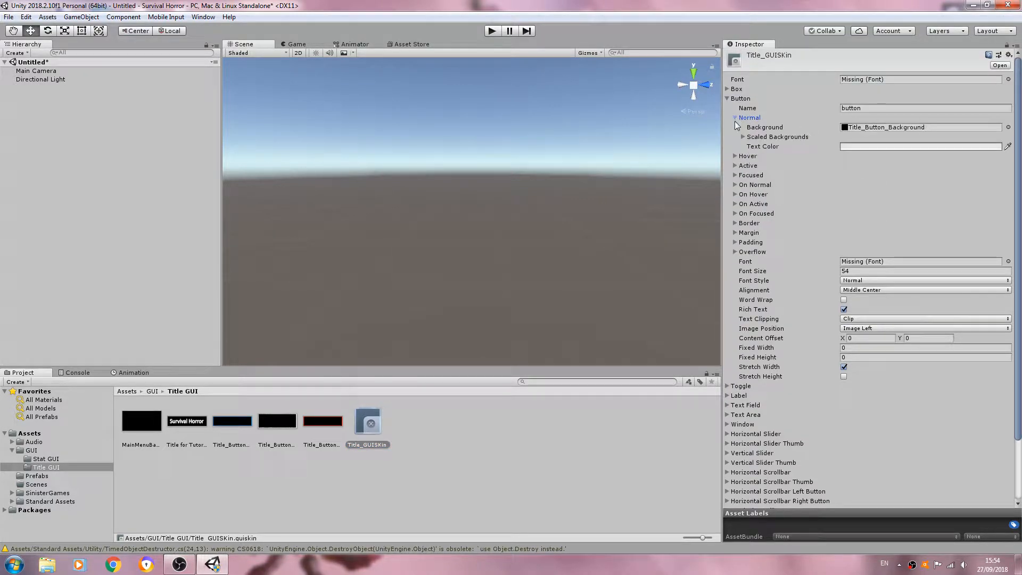
left_click(743, 137)
left_click(742, 138)
left_click(861, 128)
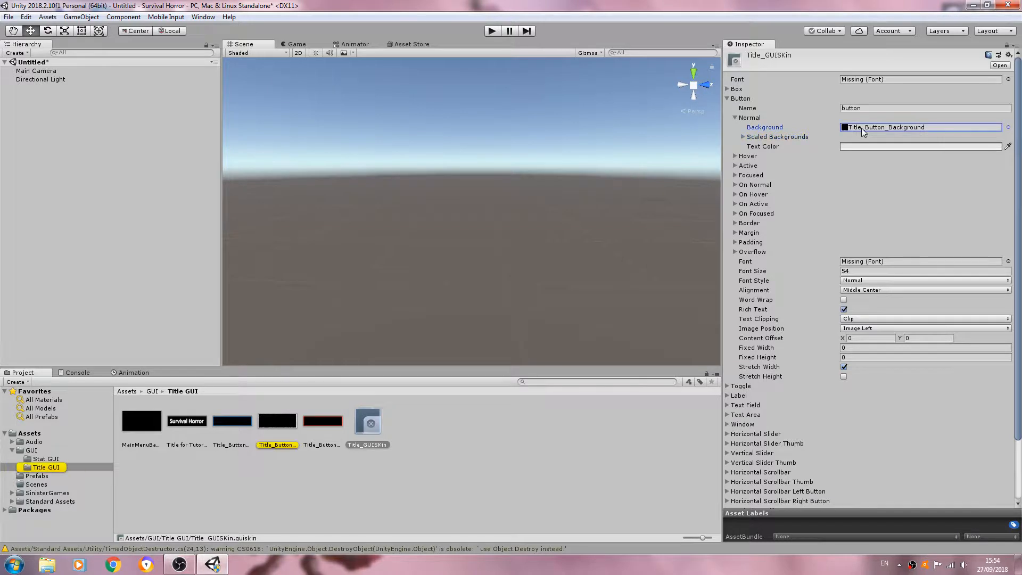
left_click(288, 424)
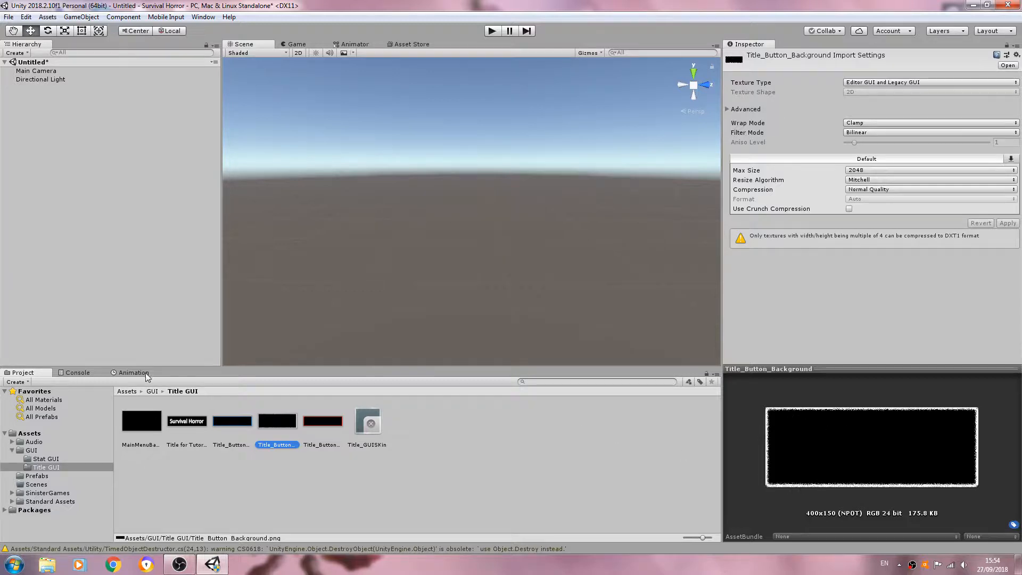
Examine the Hover state of the Button style in Title_GUISkin and preview its background texture.
left_click(377, 424)
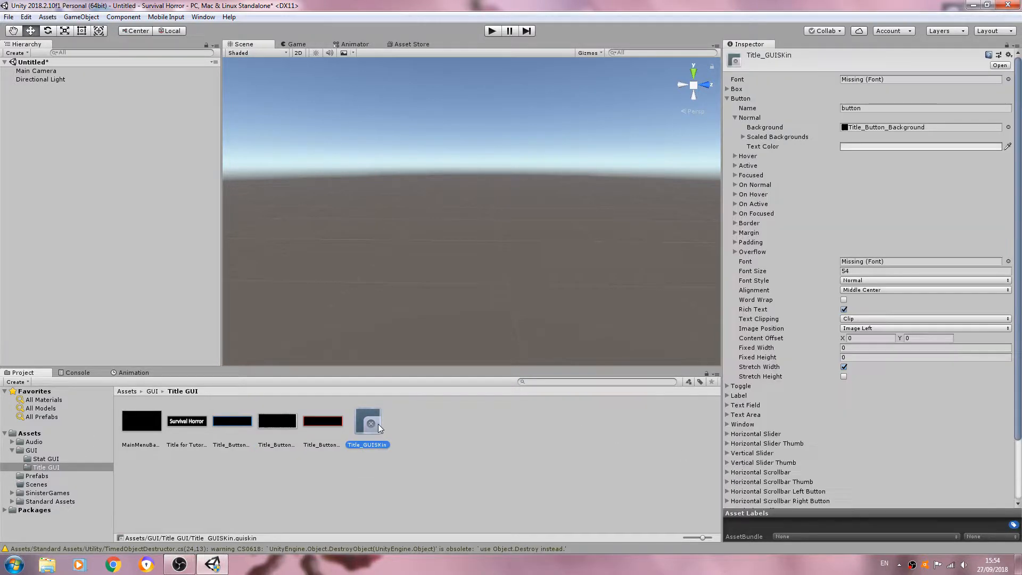
left_click(735, 118)
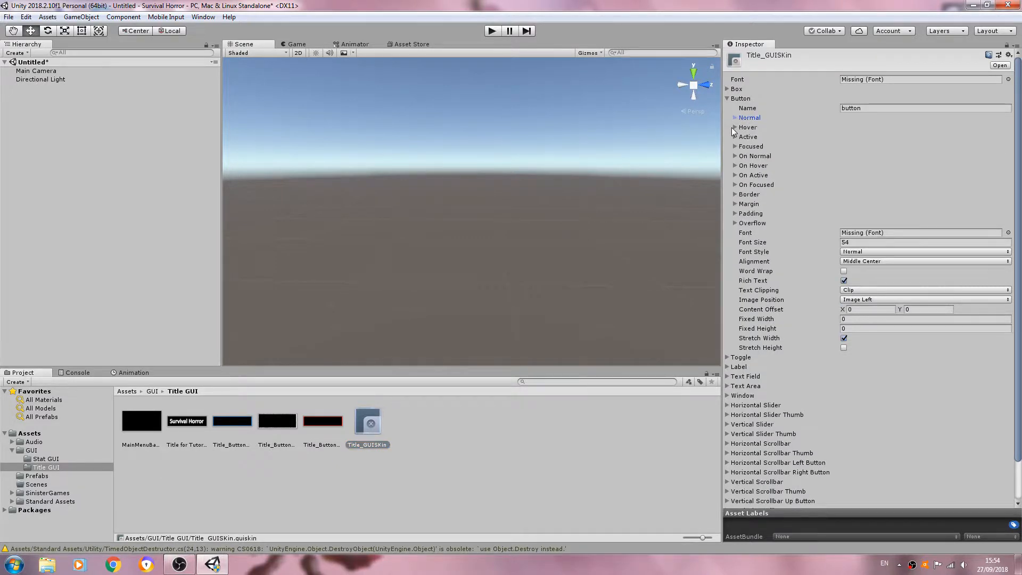
left_click(734, 127)
left_click(894, 136)
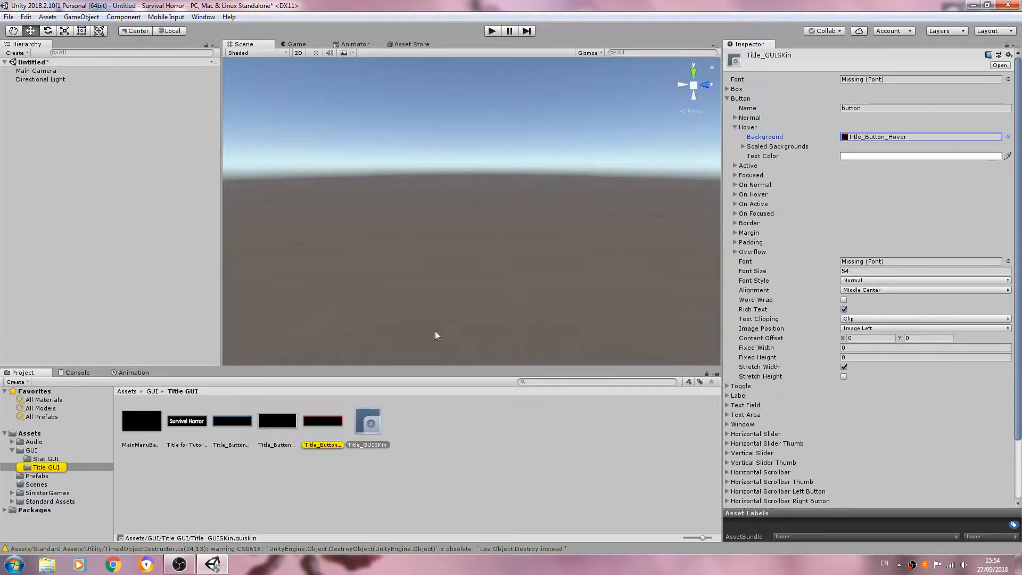
left_click(320, 426)
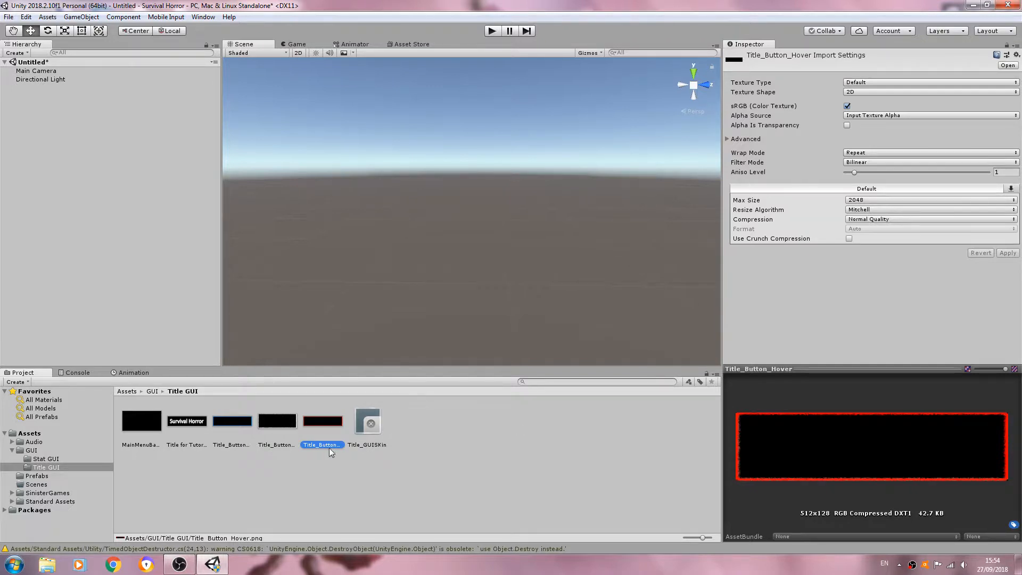
Examine the Button style's Active state in Title_GUISkin and compare its background texture with the Normal one.
left_click(231, 434)
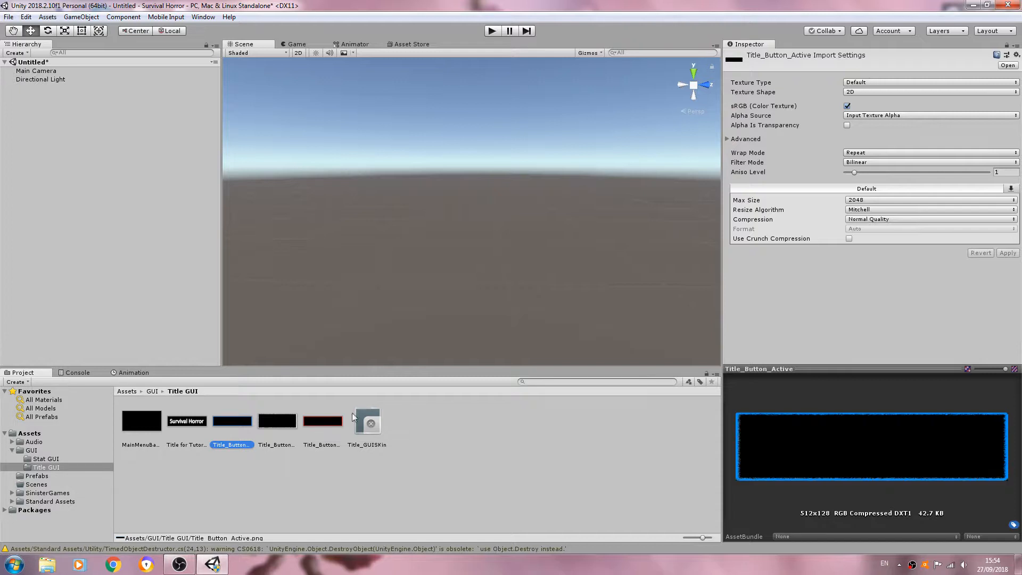
left_click(367, 420)
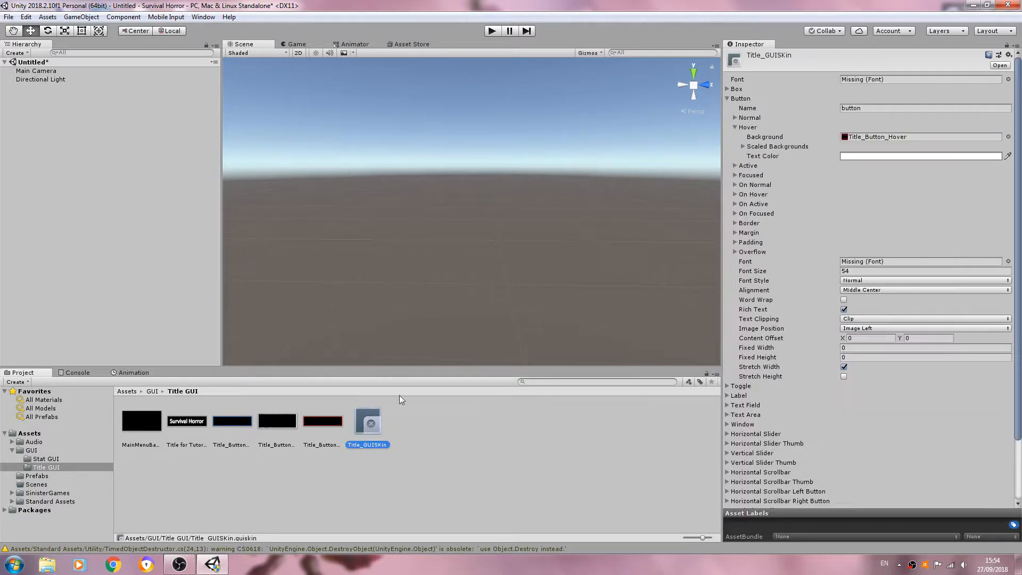
left_click(734, 128)
left_click(734, 136)
left_click(852, 147)
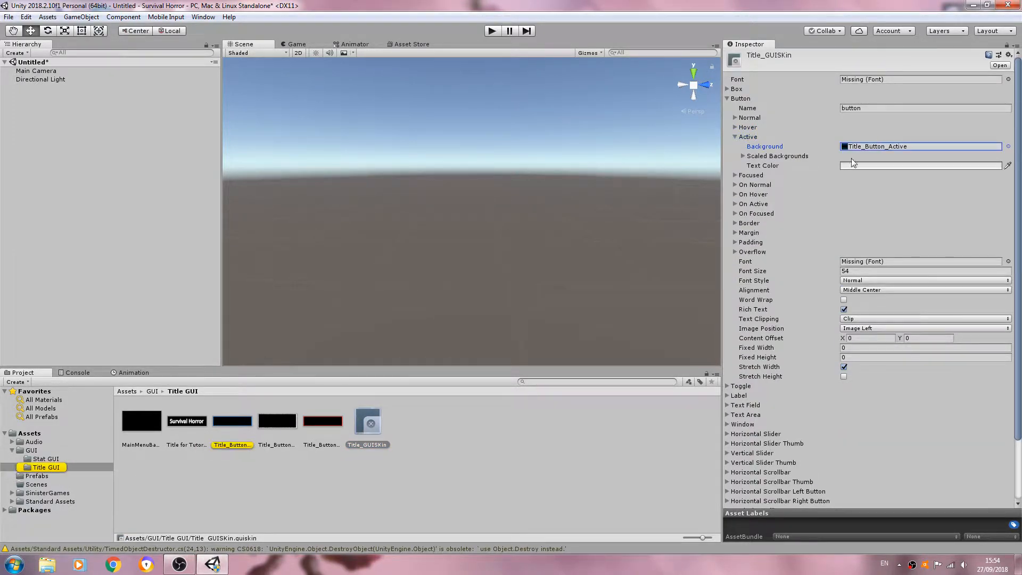
left_click(226, 430)
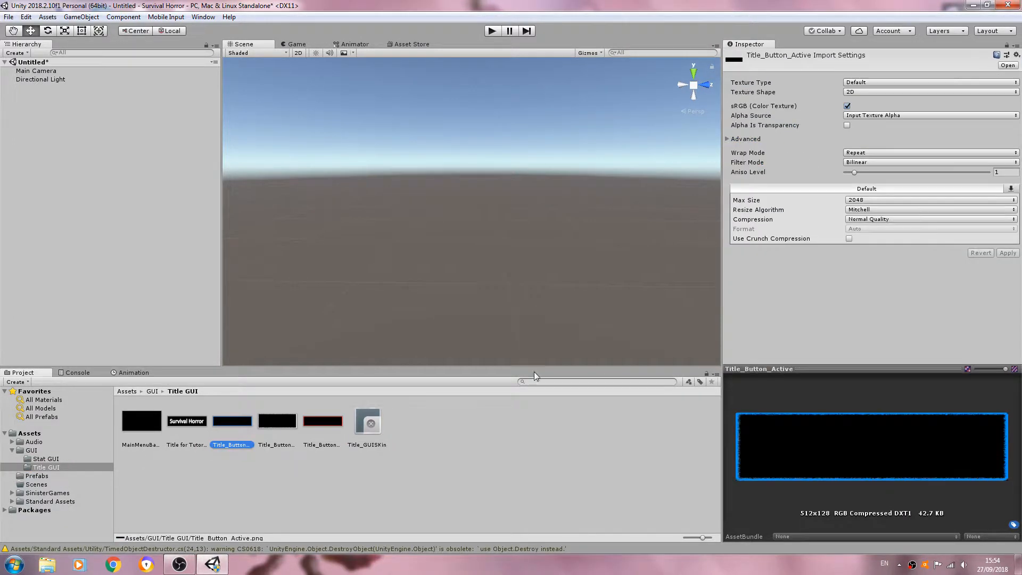
left_click(268, 417)
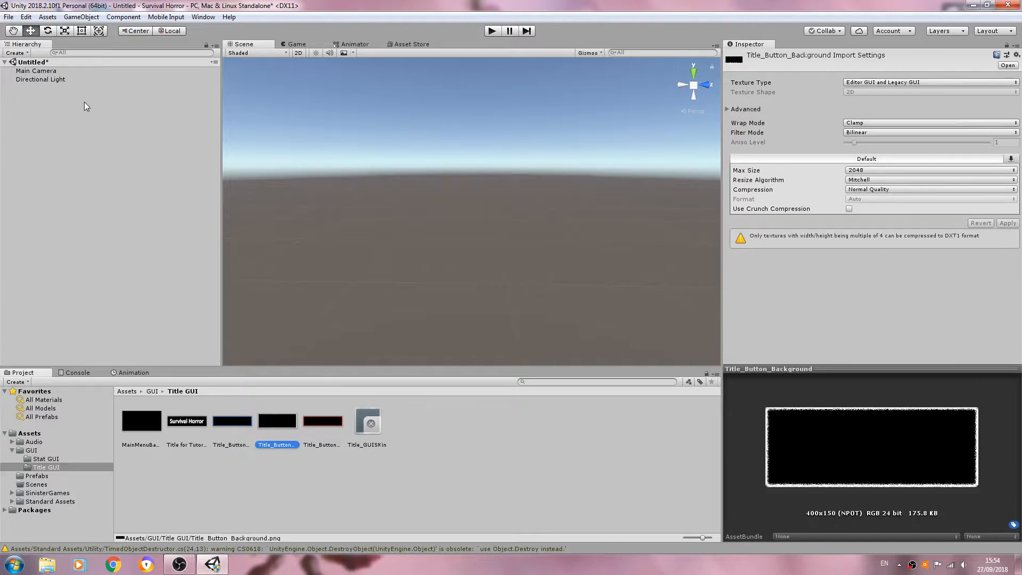
Assign Title_GUISkin as the Main Menu GUI Skin in the Main Camera's Main Menu script, then recheck the skin's settings.
left_click(74, 71)
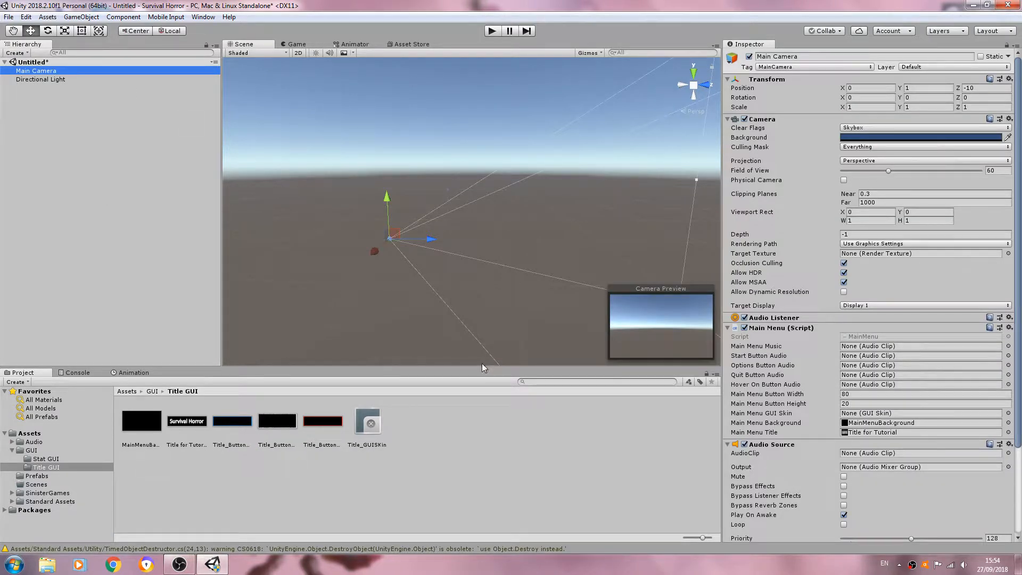
left_click_drag(367, 420, 867, 416)
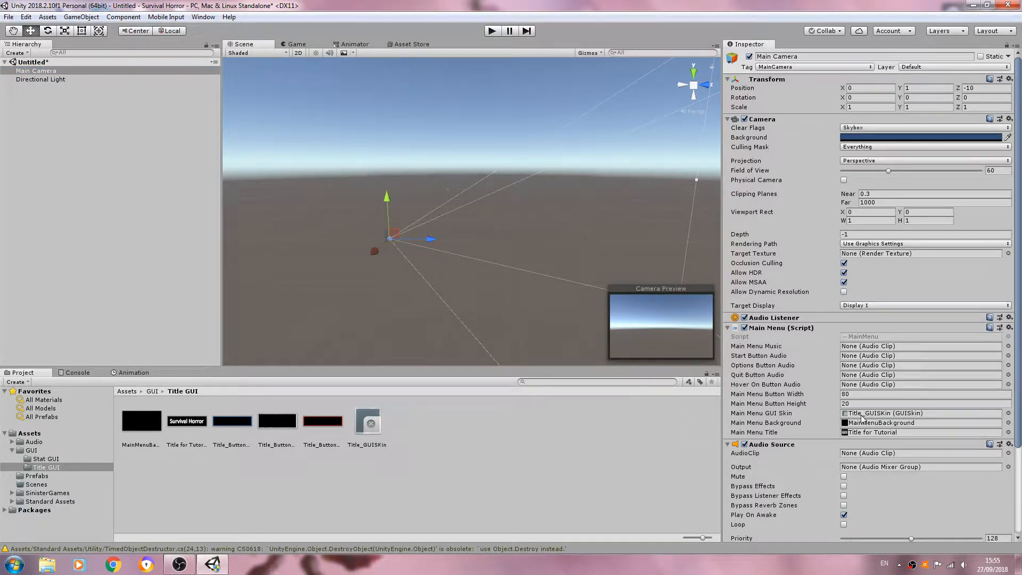
left_click(366, 423)
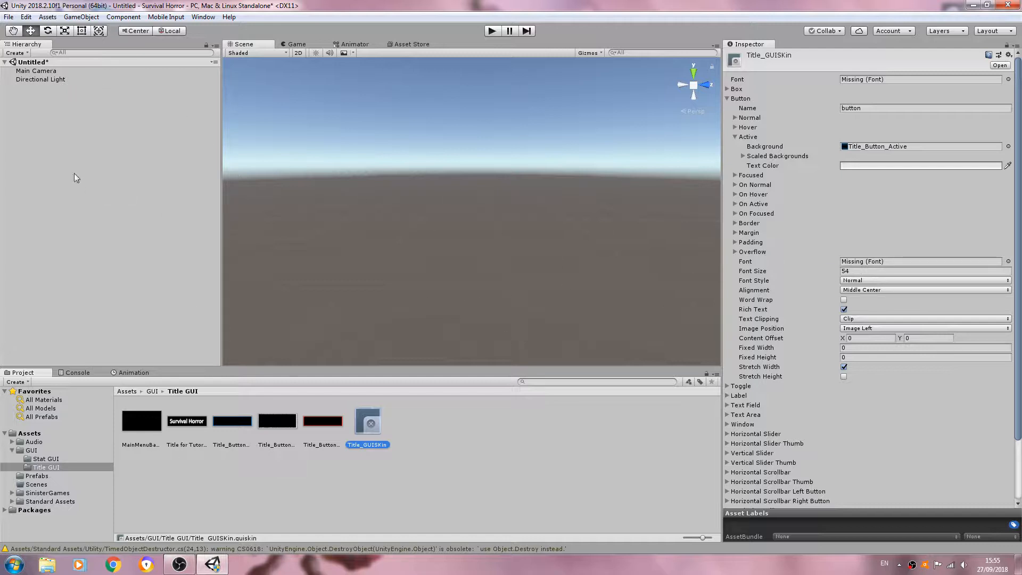
Open the MainMenu script attached to the Main Camera in Visual Studio.
left_click(62, 72)
scroll(839, 299, "down", 3)
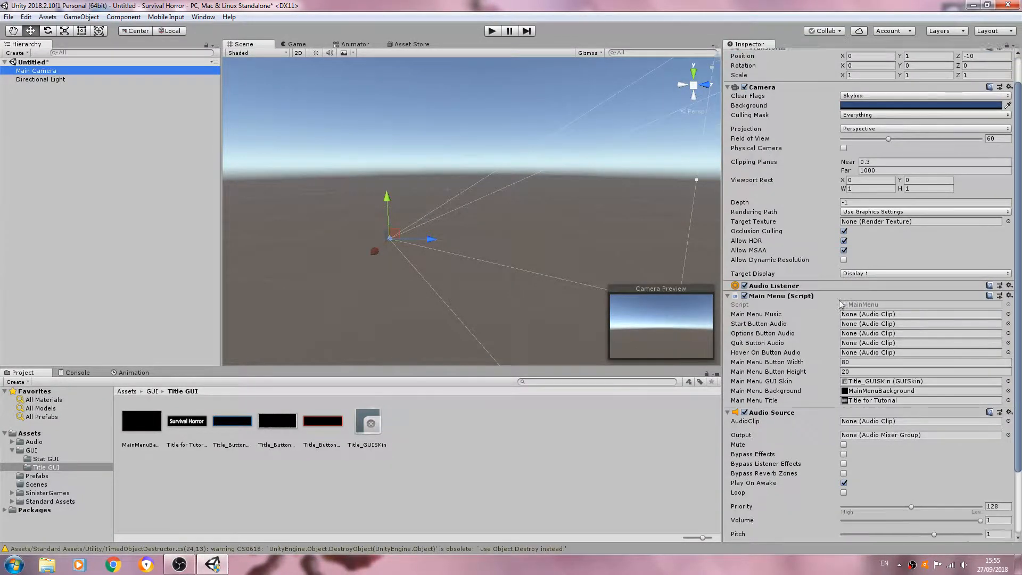
scroll(840, 303, "down", 1)
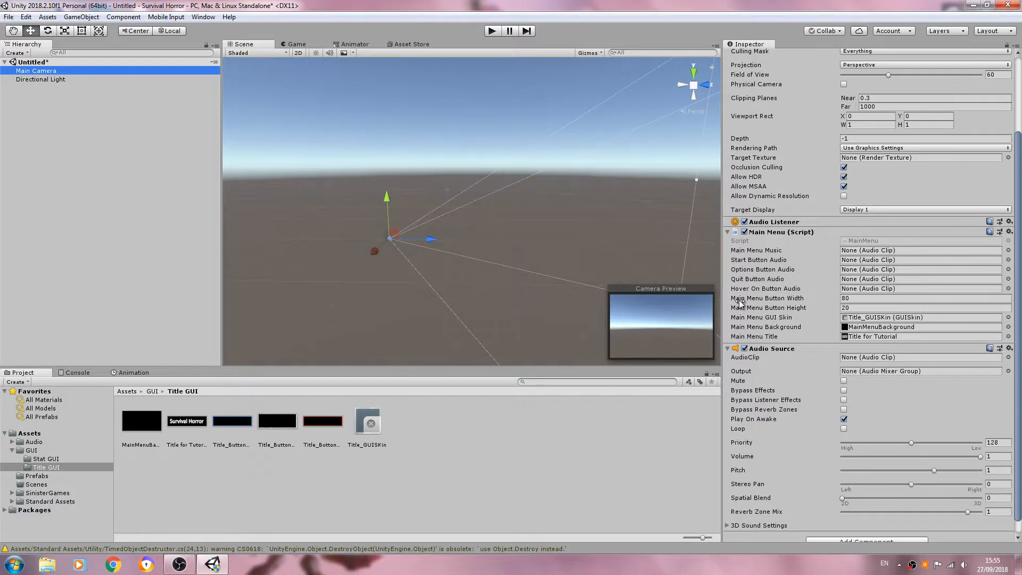
double_click(852, 242)
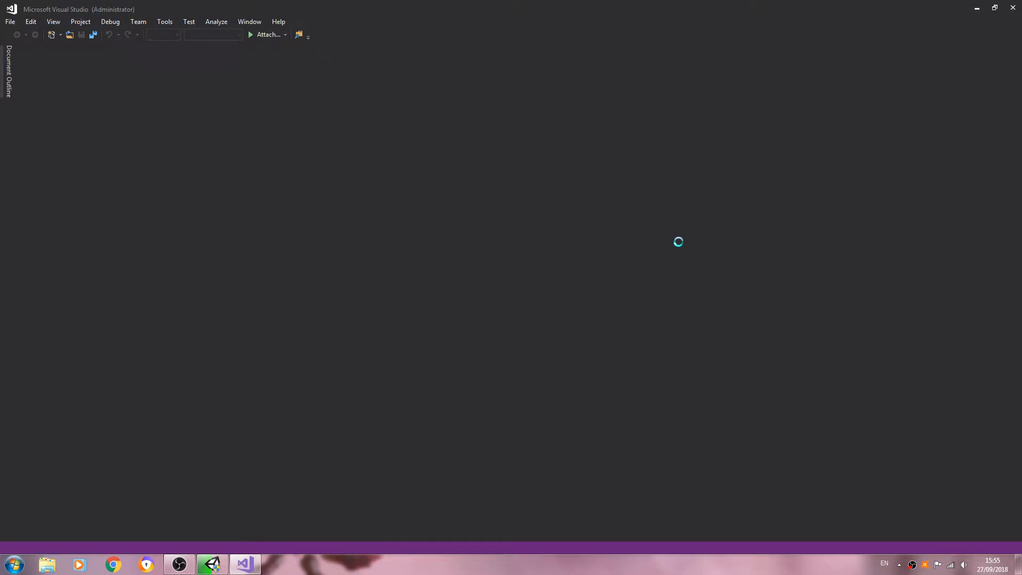
Delete the _mainMenuButtonWidth and _mainMenuButtonHeight variables from MainMenu.cs, save the script and return to Unity.
scroll(661, 252, "down", 4)
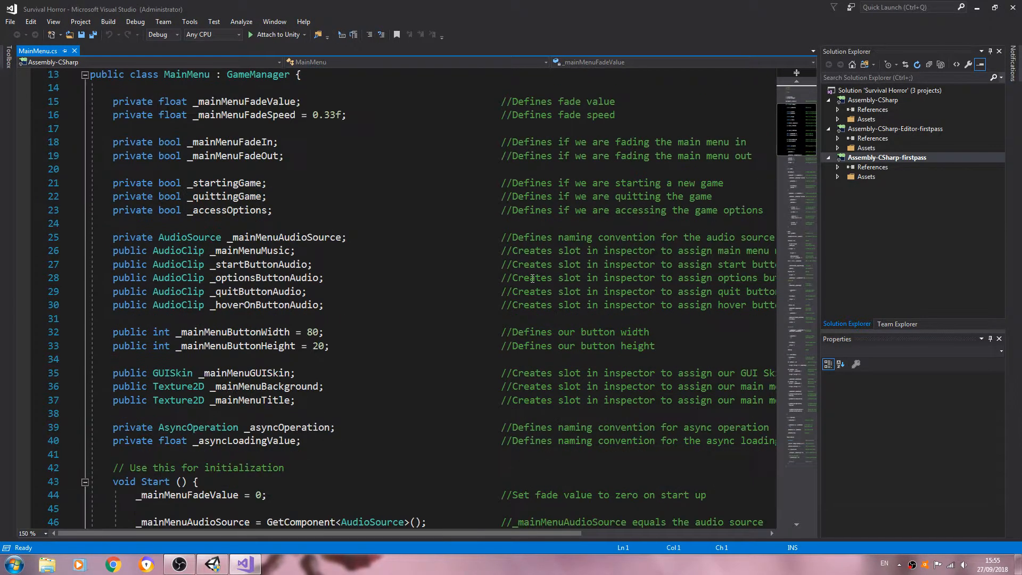
left_click_drag(669, 344, 67, 318)
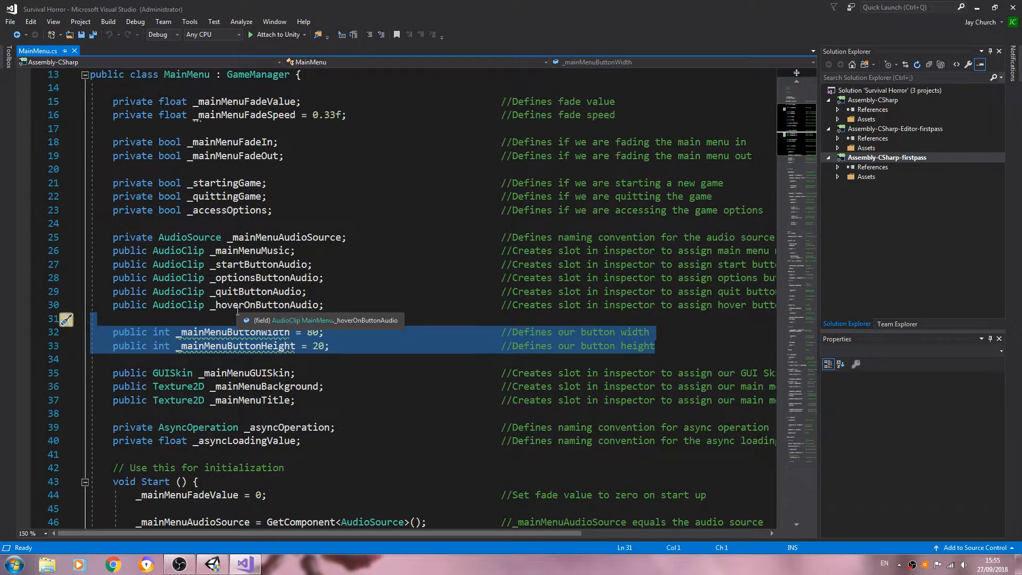
key("Delete")
key("BackSpace")
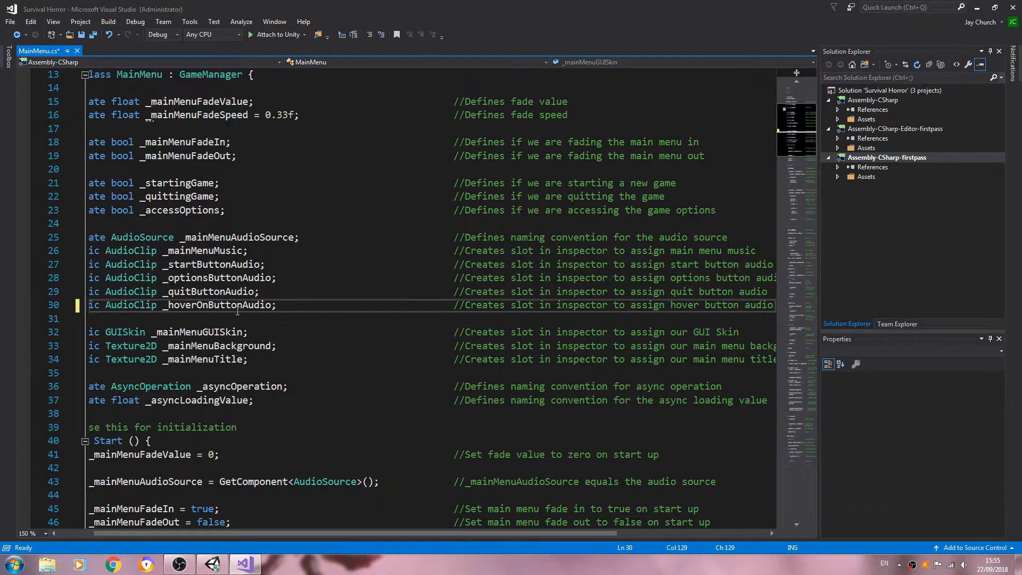
left_click(10, 21)
left_click(79, 143)
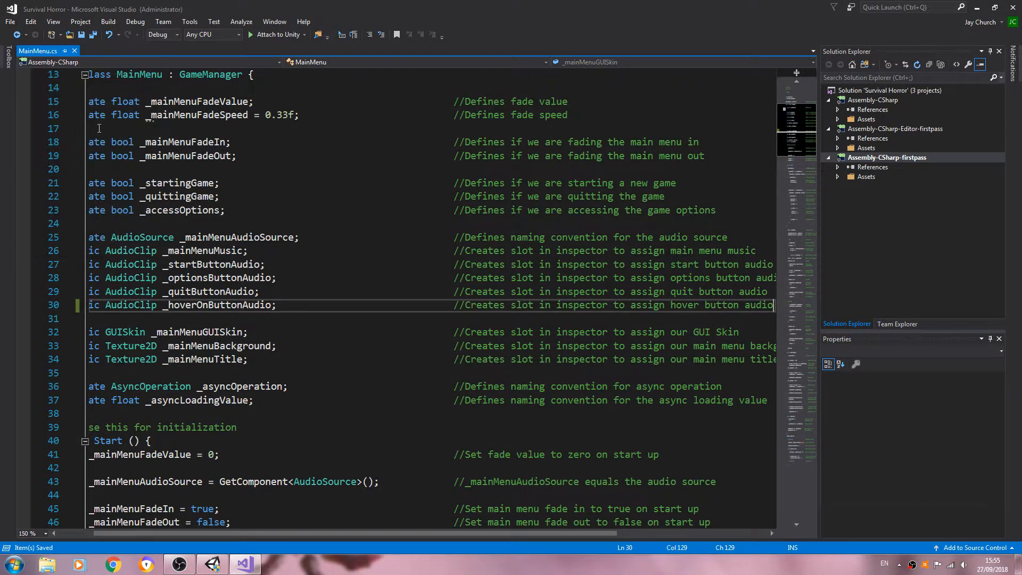
left_click(977, 8)
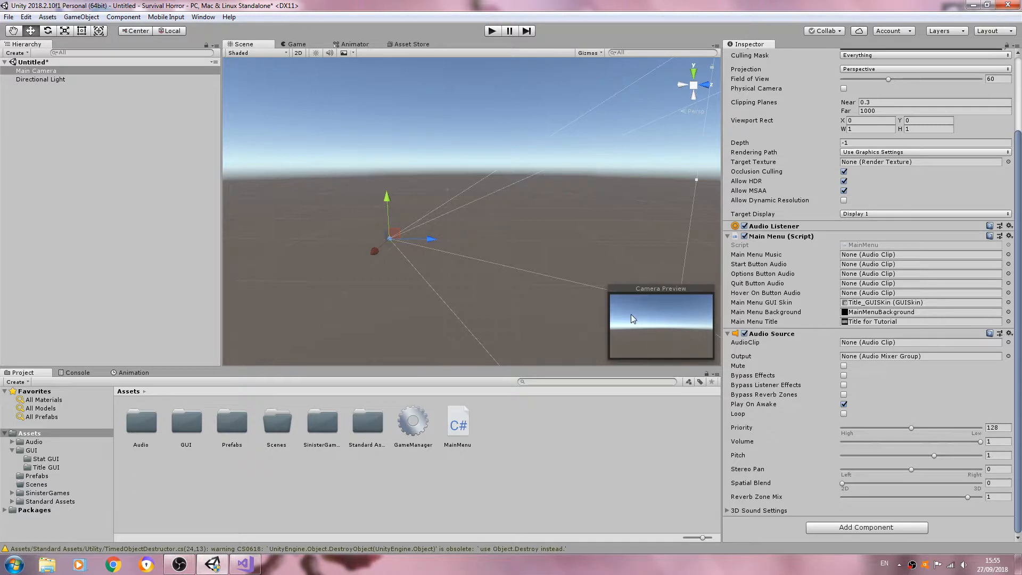
Assign UI_Buttons_6 to the Main Camera's Main Menu Music, Start and Options audio, UI_Buttons_7 to Quit and UI_Buttons_8 to Hover On.
left_click(56, 442)
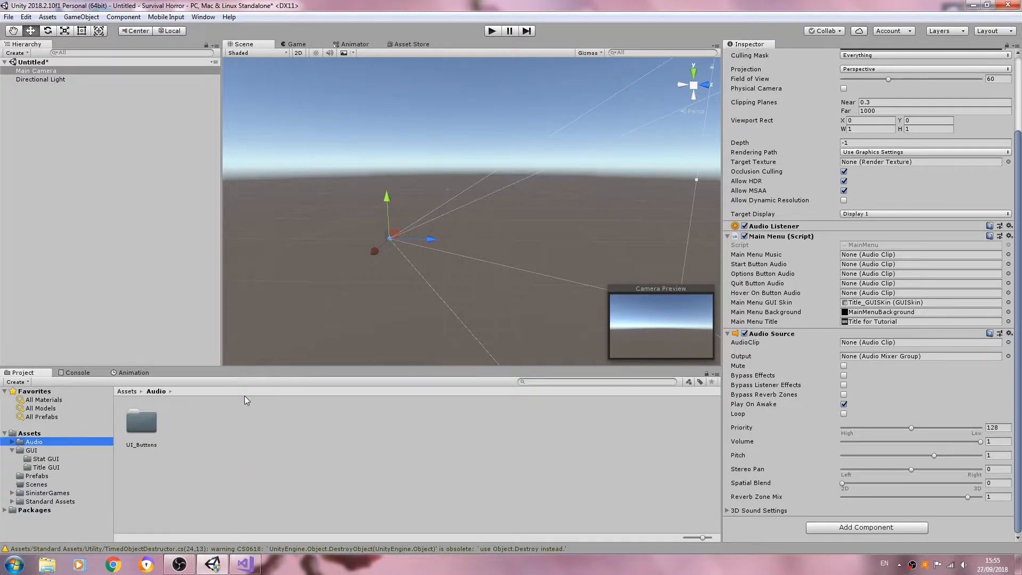
double_click(141, 423)
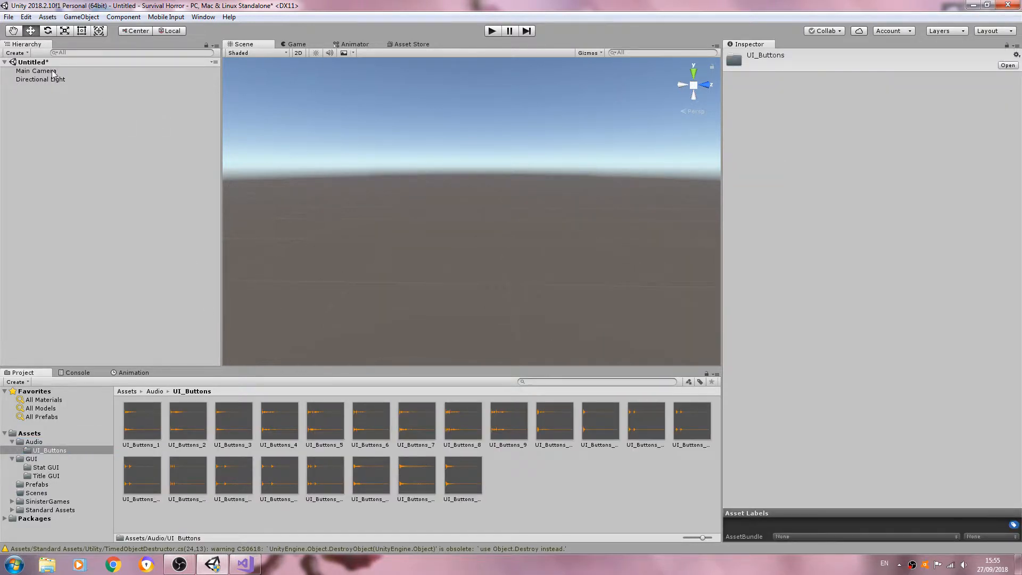
left_click(53, 73)
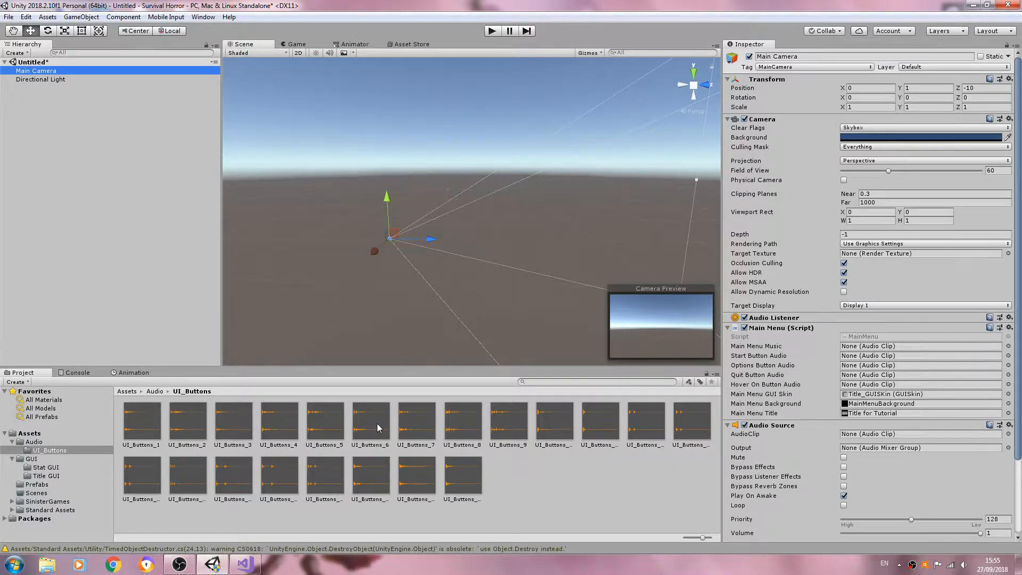
left_click_drag(377, 423, 894, 351)
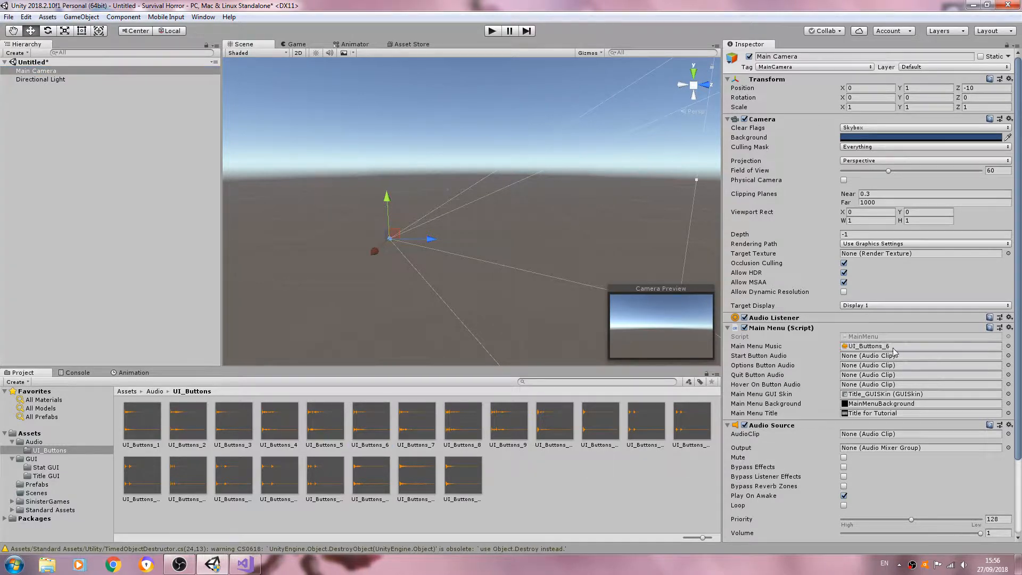
left_click_drag(386, 425, 856, 355)
left_click_drag(379, 428, 842, 370)
left_click_drag(423, 430, 858, 376)
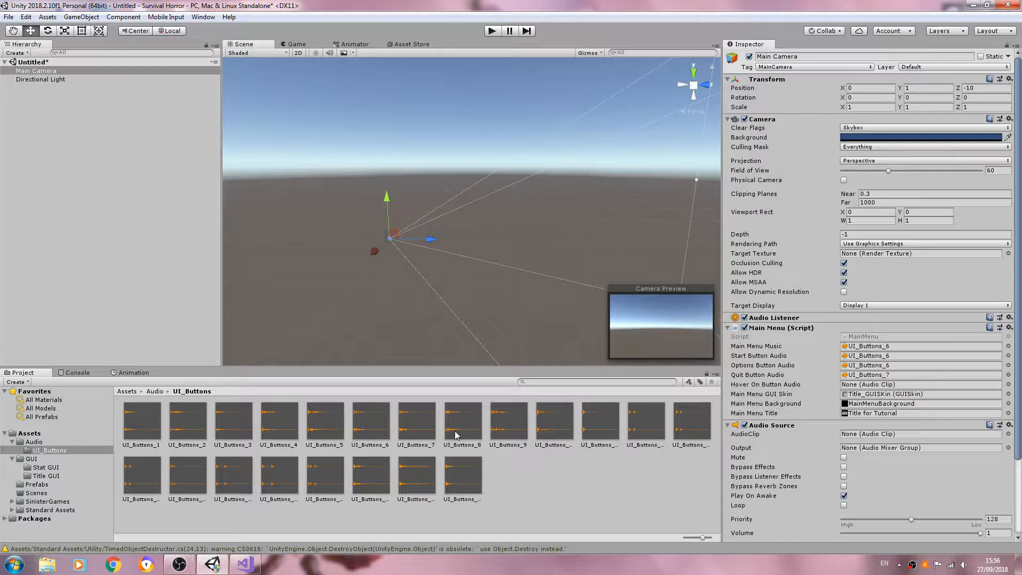
left_click_drag(455, 435, 895, 385)
Save the current scene as Main_Menu in the project's Scenes folder.
left_click(12, 19)
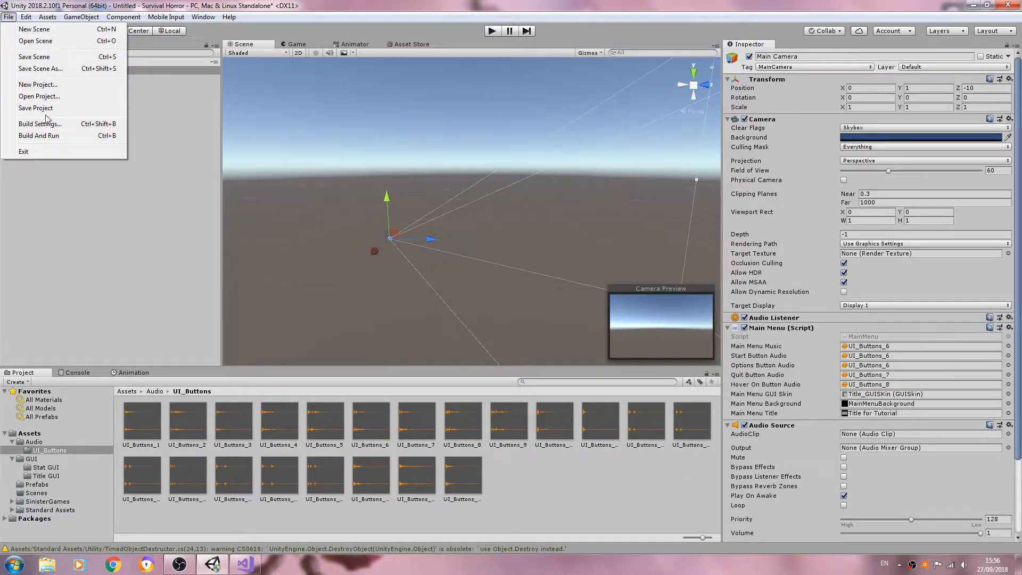
left_click(69, 72)
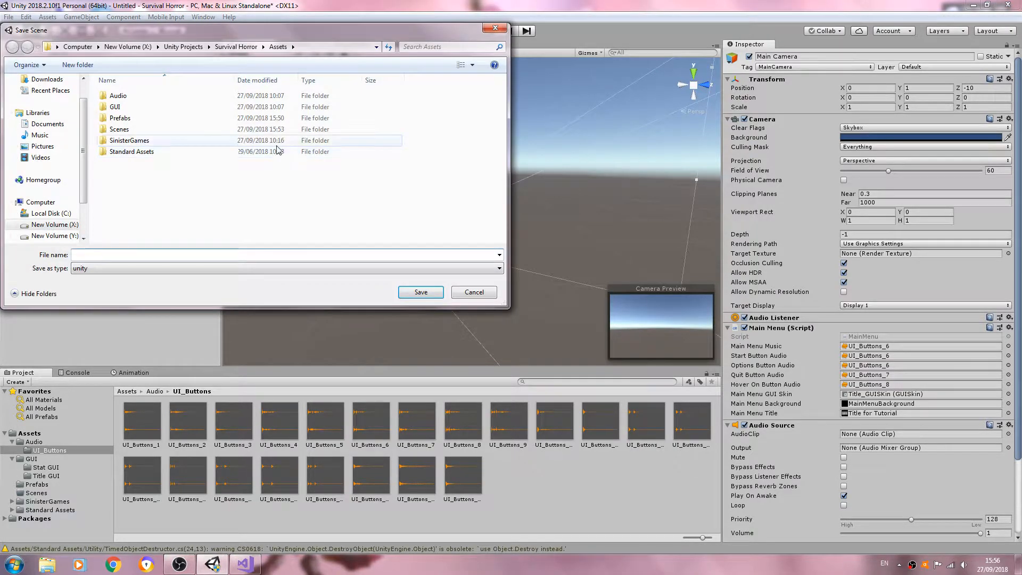
double_click(197, 131)
left_click(173, 257)
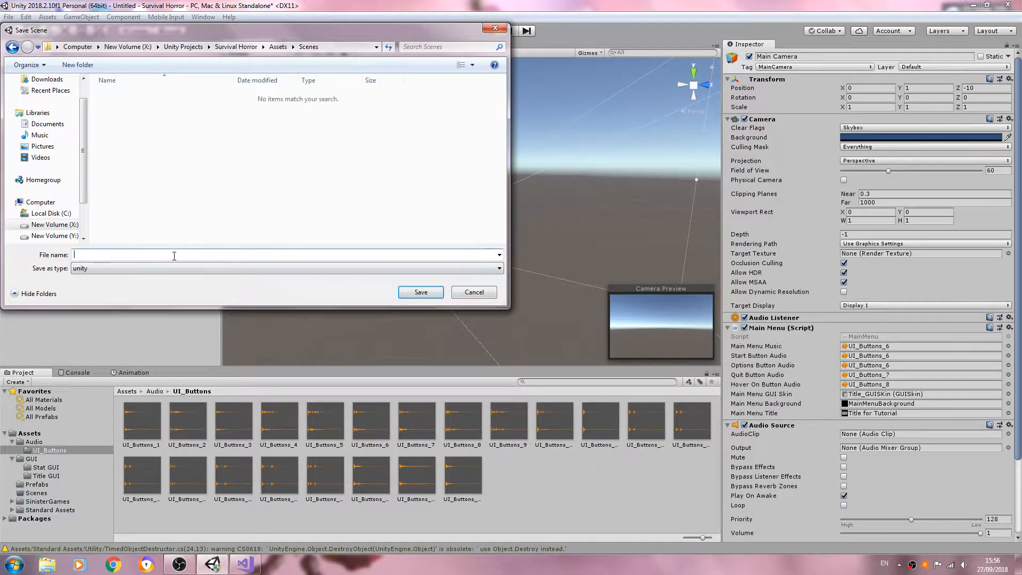
type("Main_Menu")
key("Return")
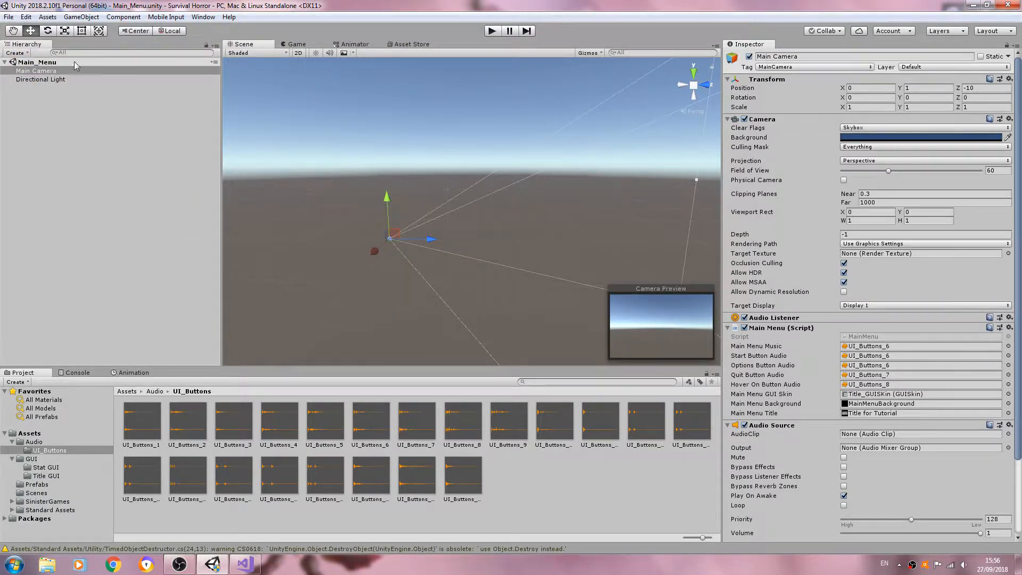
Create a new scene and save it as Game_World in the Scenes folder.
left_click(9, 17)
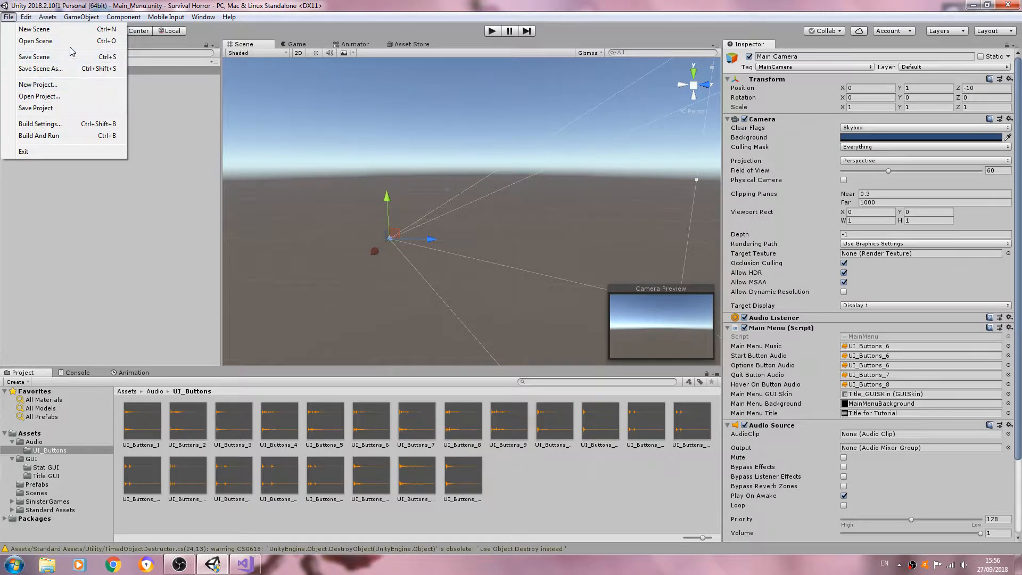
left_click(76, 29)
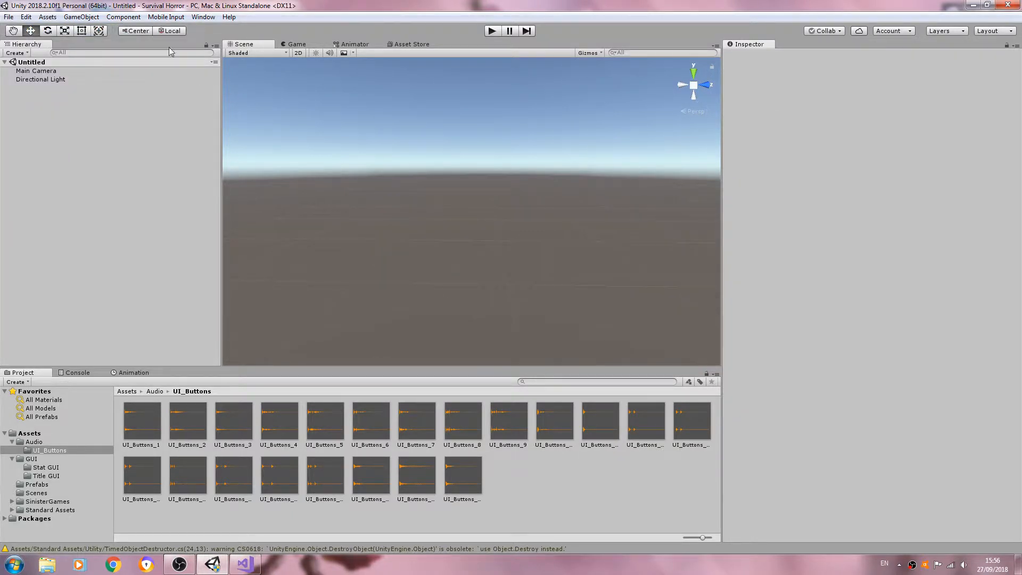
left_click(10, 17)
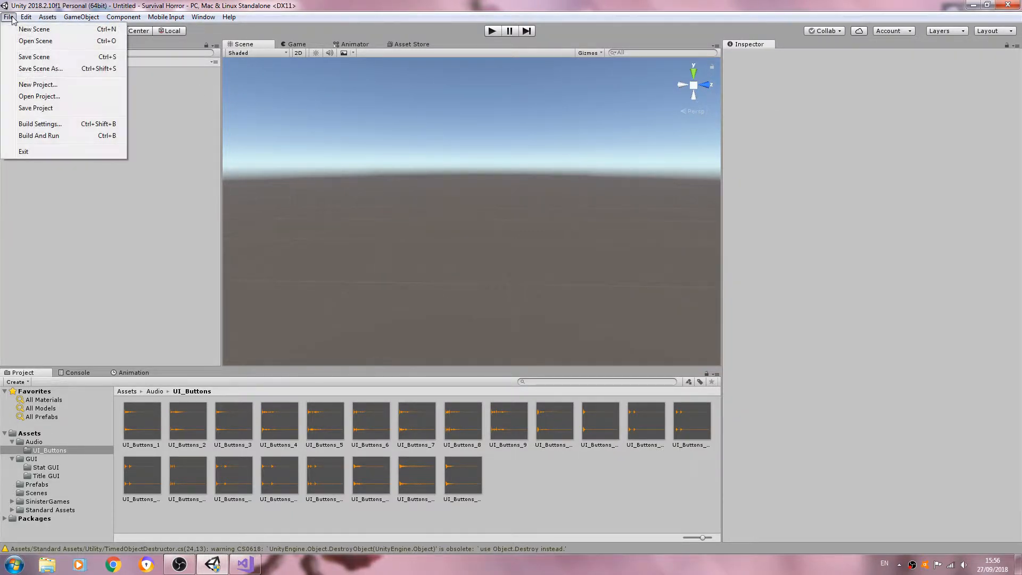
left_click(43, 70)
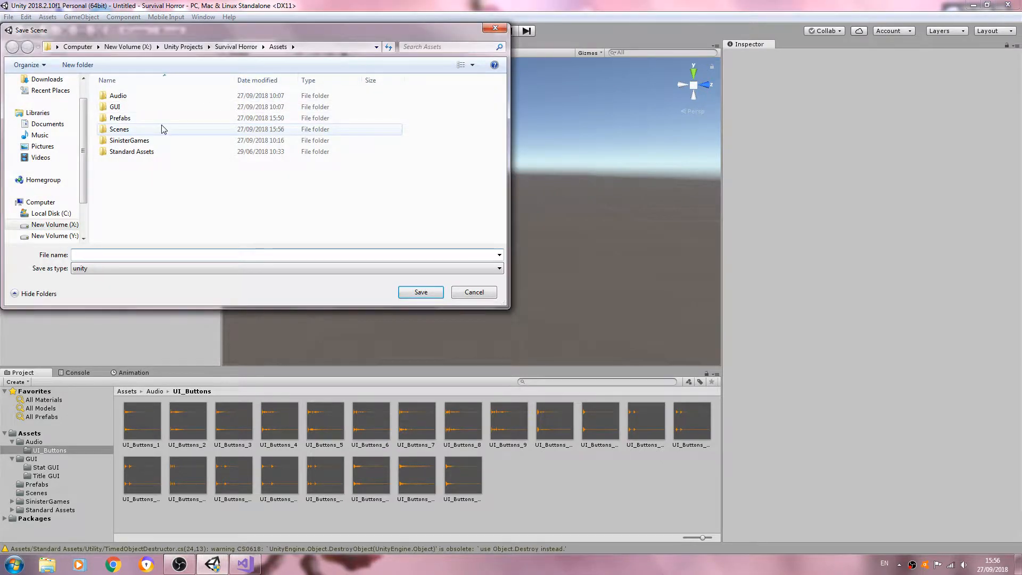
double_click(228, 131)
left_click(151, 254)
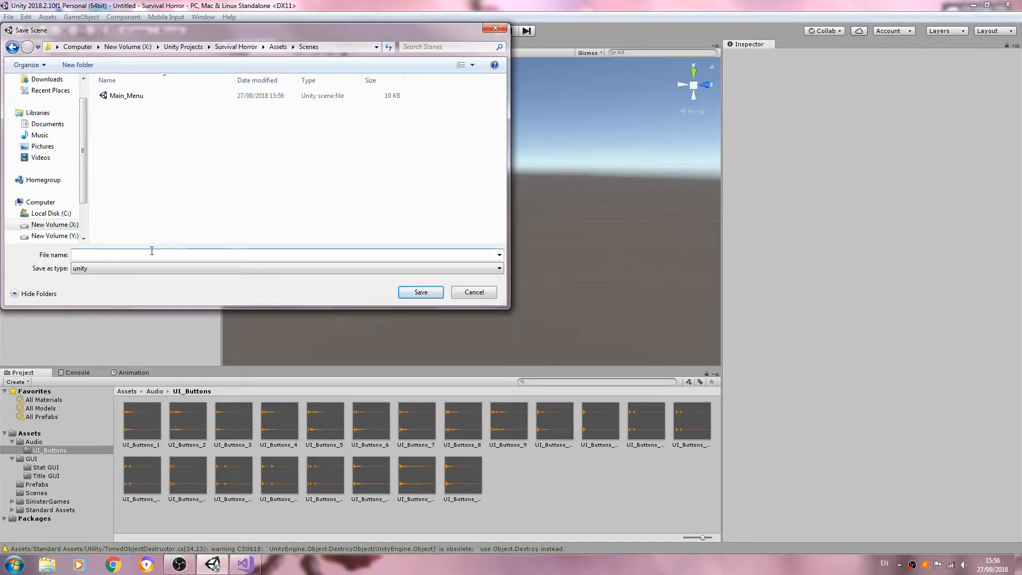
type("Game_World")
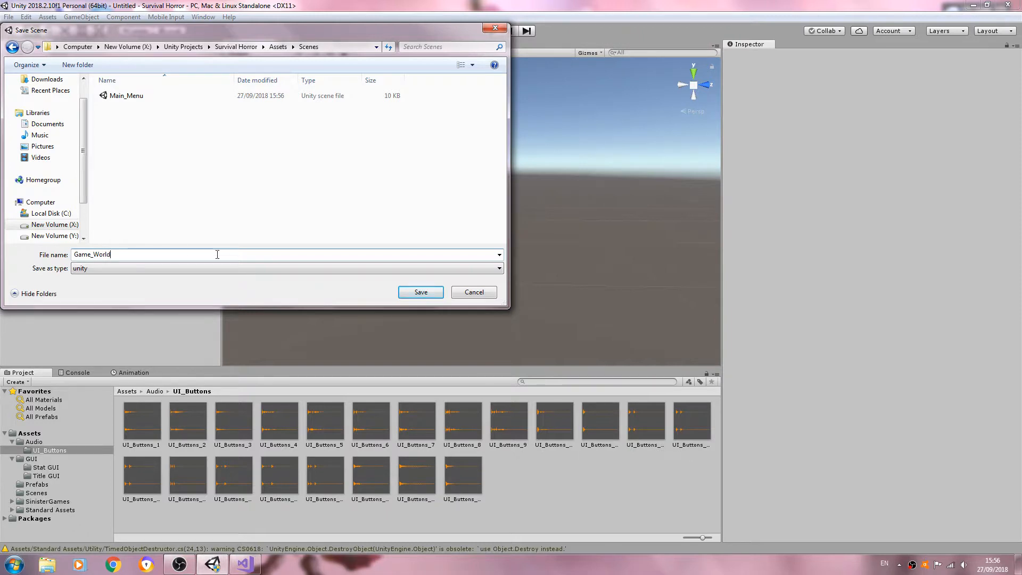
left_click(420, 292)
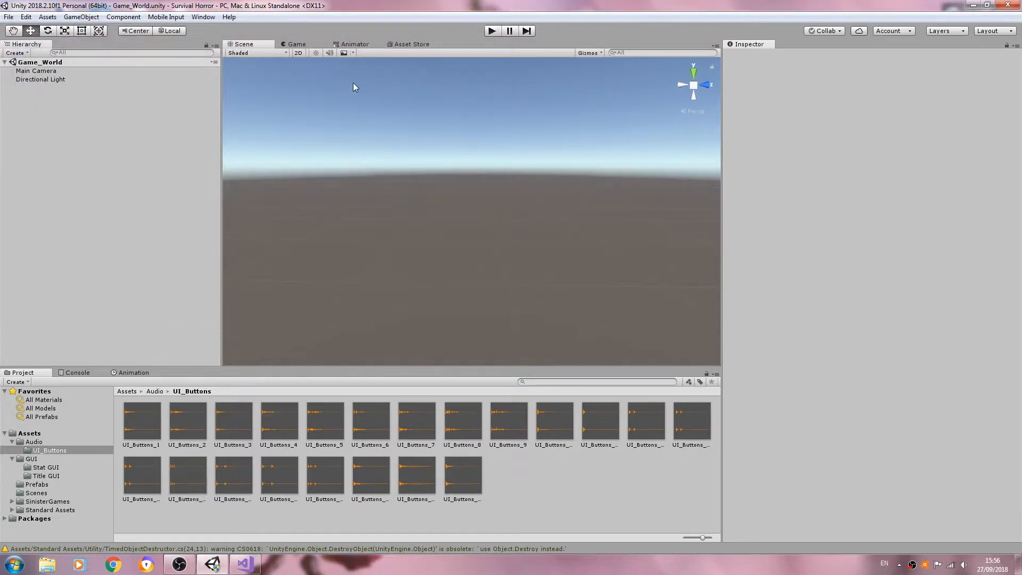
Add the Environment prefab from the Prefabs folder to the Game_World scene and reset its position to 0, 0, 0.
left_click(37, 484)
left_click(148, 428)
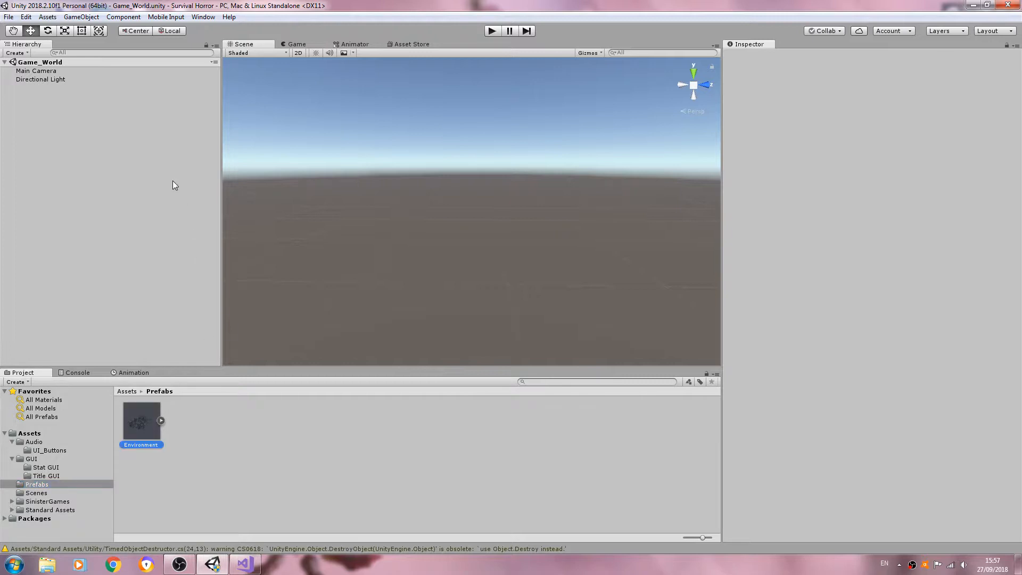
left_click_drag(173, 186, 343, 228)
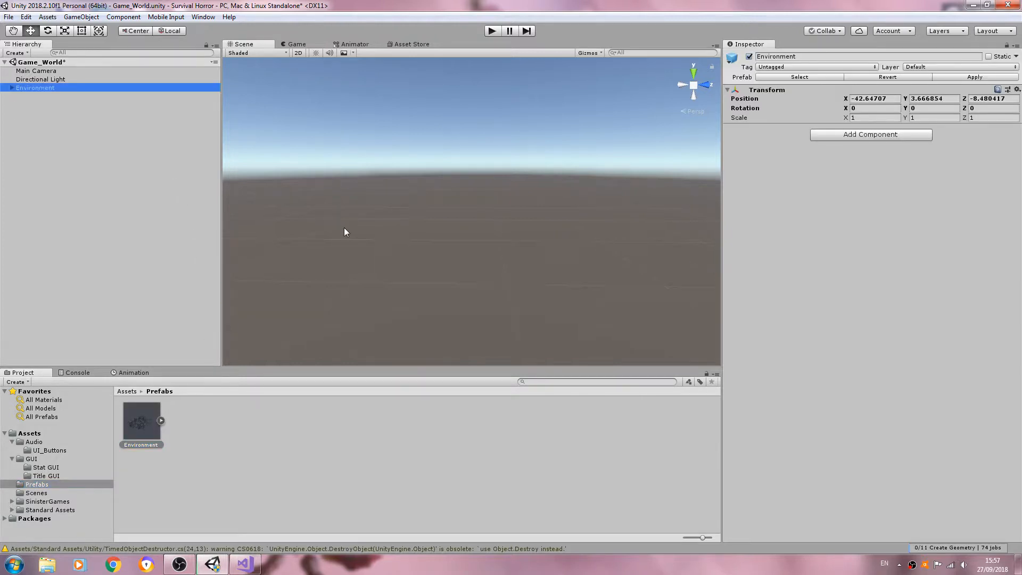
left_click(1017, 90)
left_click(1001, 102)
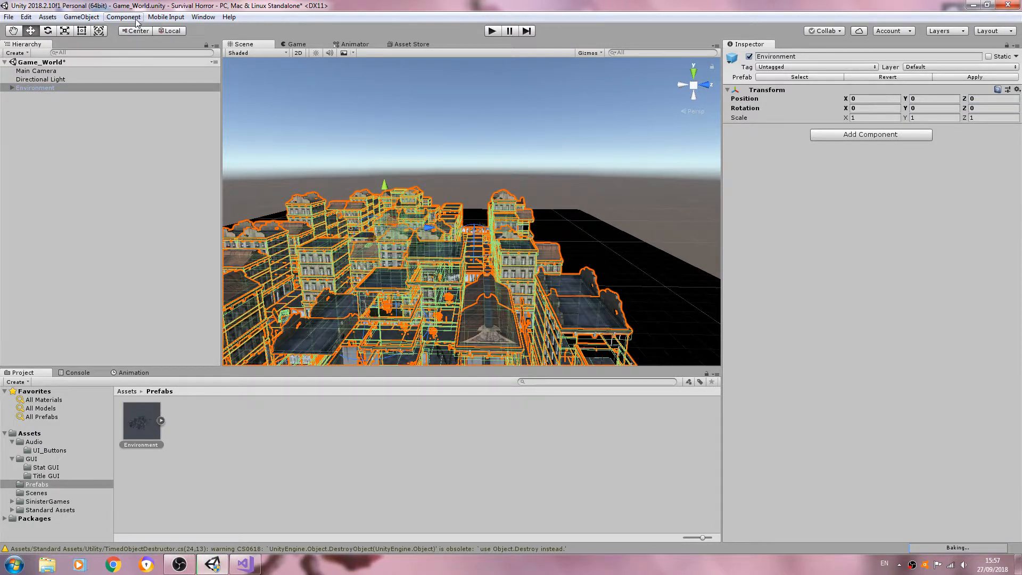
Disable Auto Generate, Realtime Global Illumination and Baked Global Illumination in the scene's lighting settings.
left_click(200, 17)
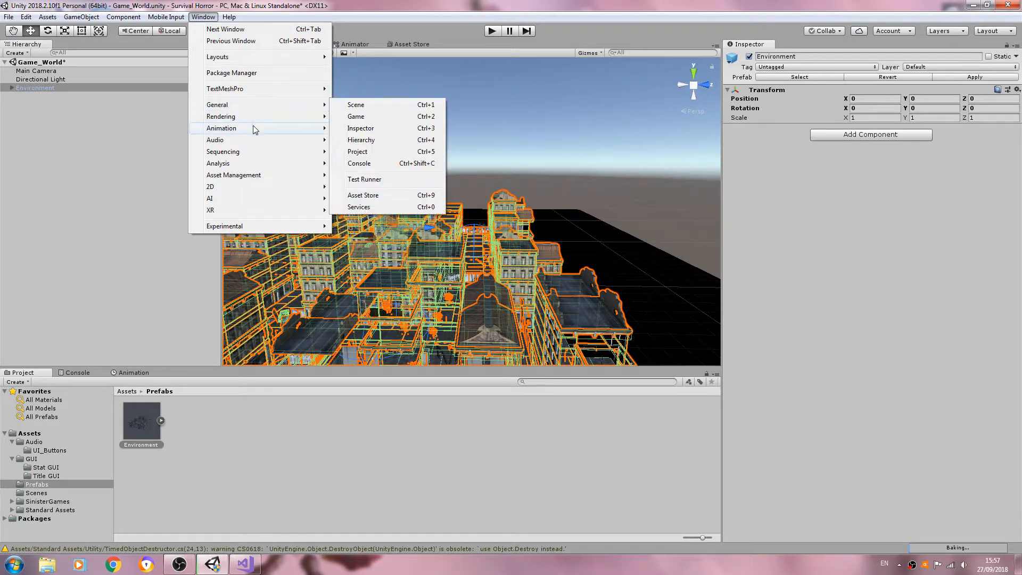
mouse_move(274, 120)
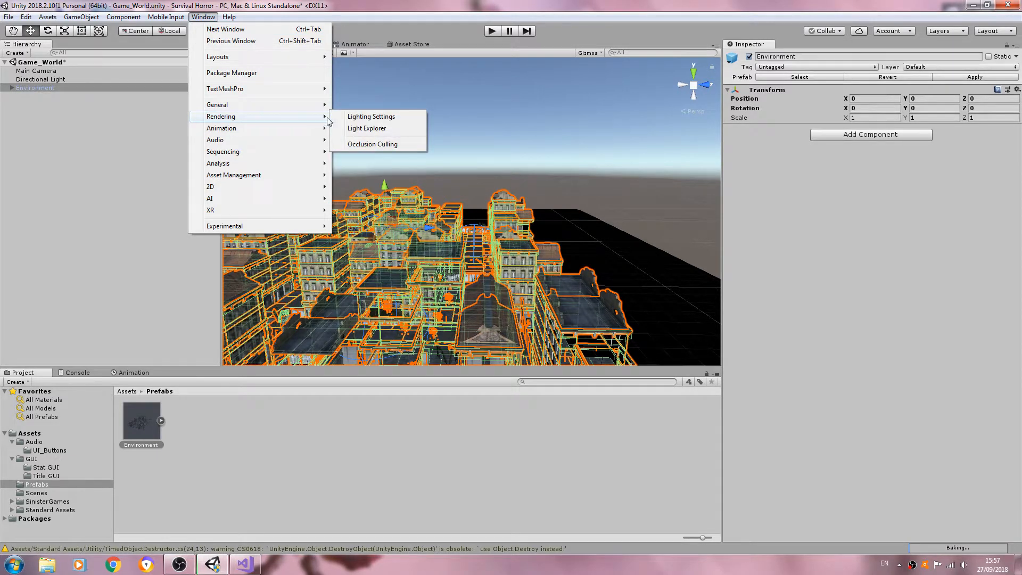
left_click(373, 117)
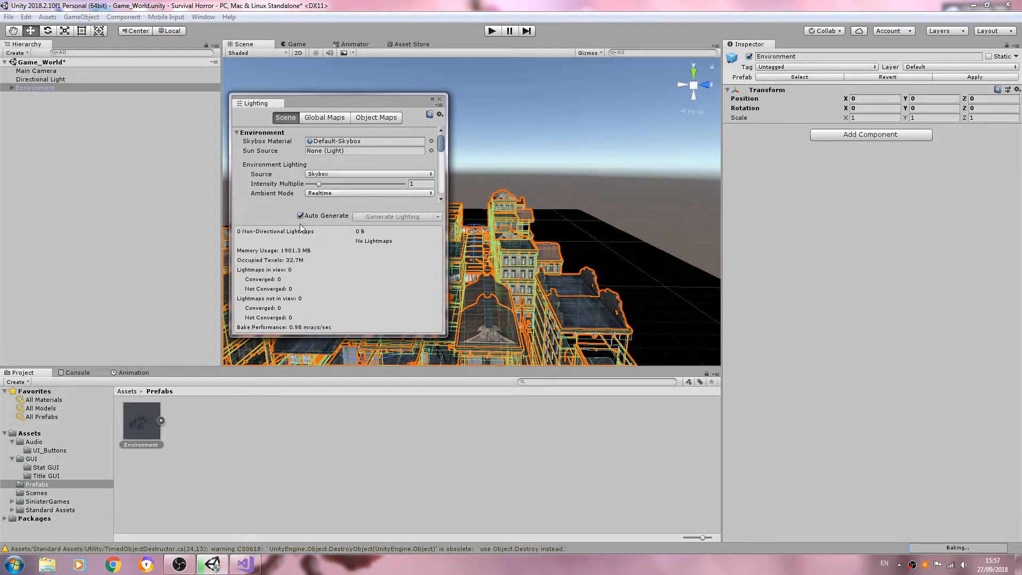
left_click(301, 216)
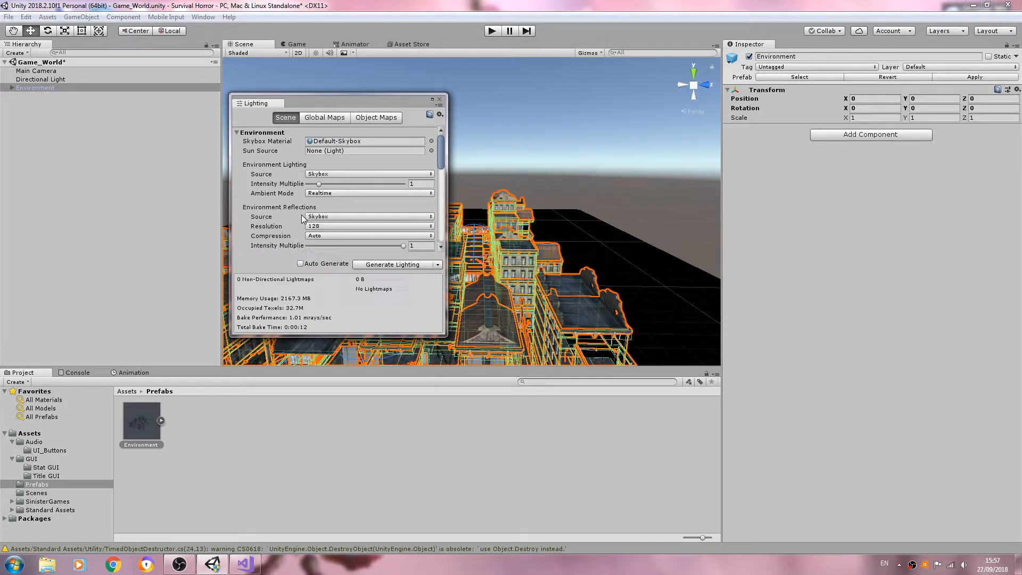
left_click_drag(441, 160, 442, 186)
left_click(308, 171)
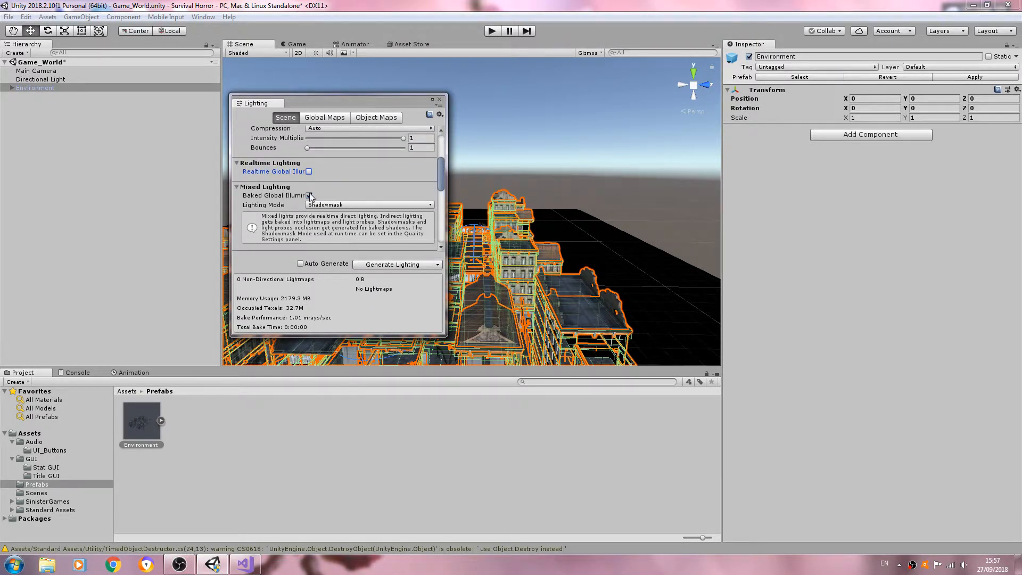
left_click(309, 195)
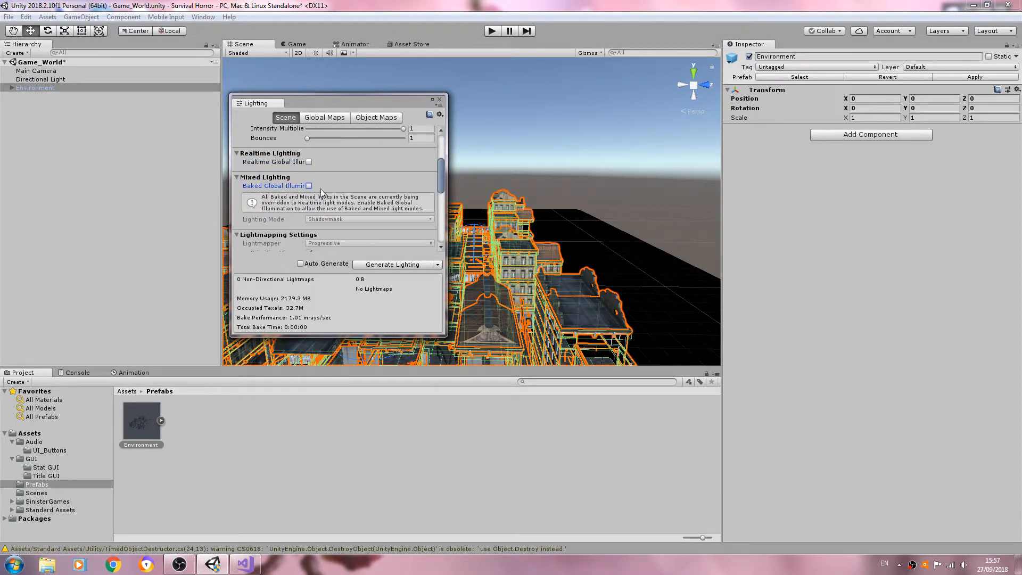
left_click(440, 101)
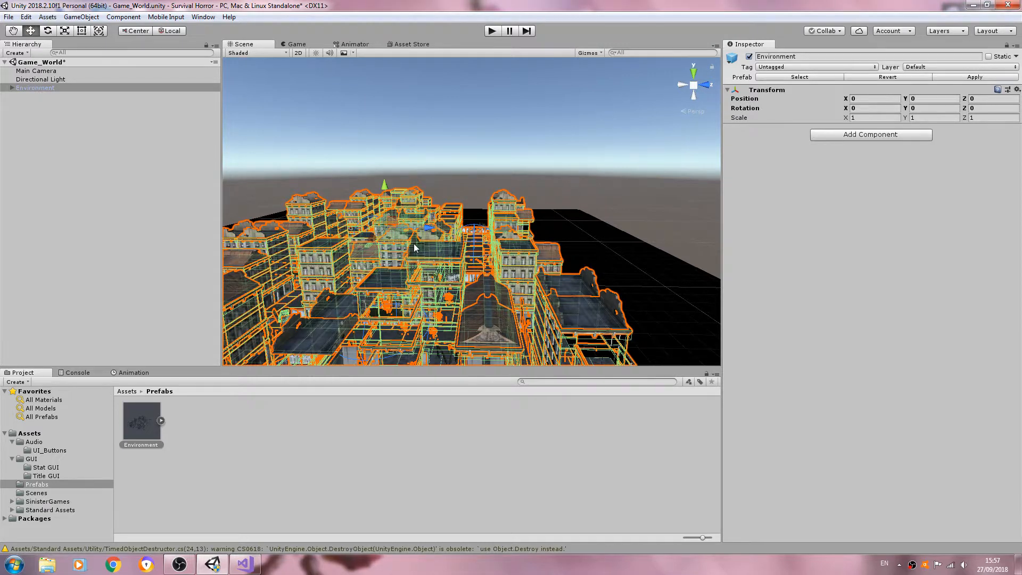
Inspect the city environment from another angle and save the Game_World scene.
left_click_drag(416, 193, 454, 123, "alt")
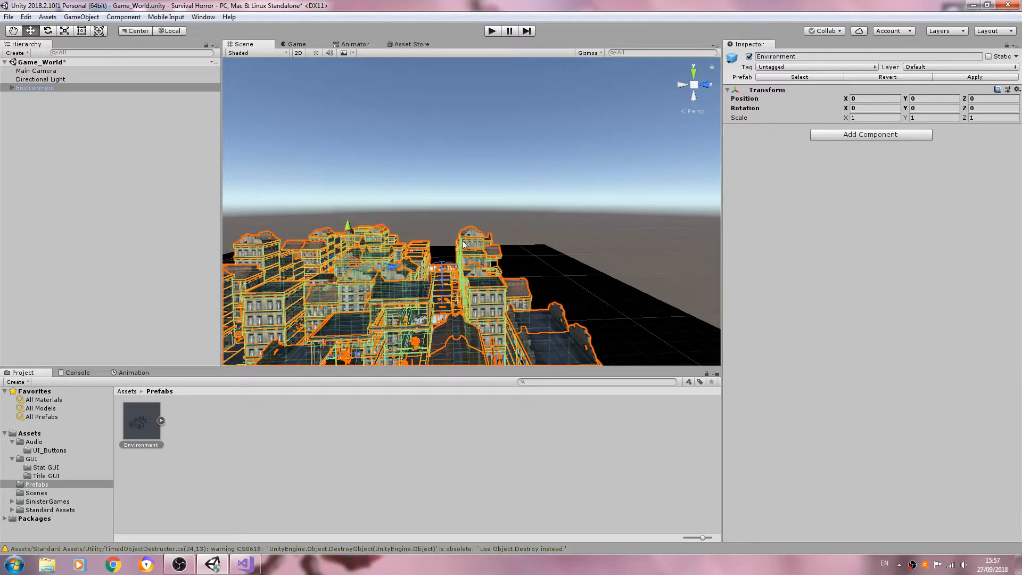
right_click_drag(331, 293, 252, 271)
right_click_drag(417, 243, 321, 229)
key("w")
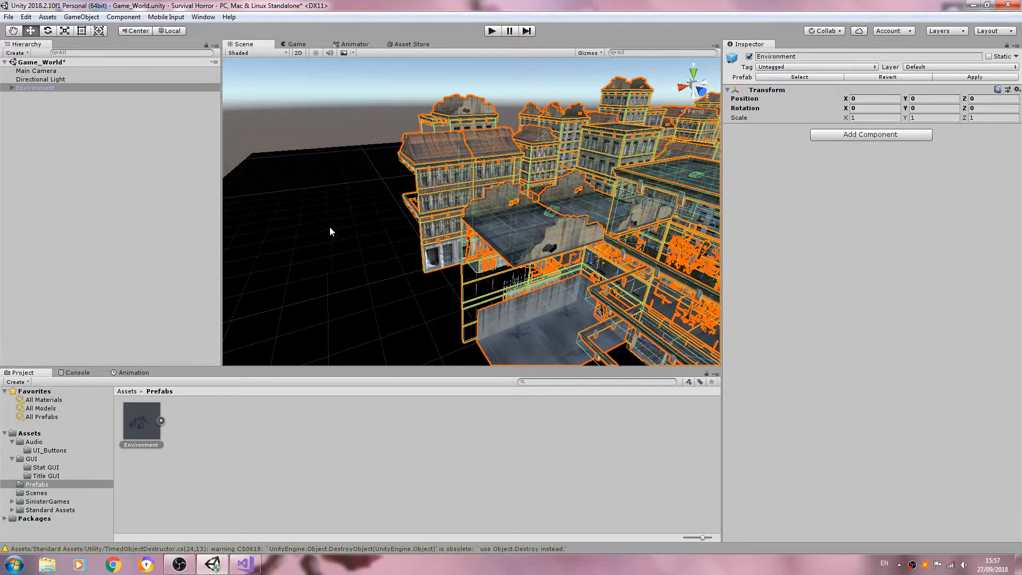
left_click(9, 16)
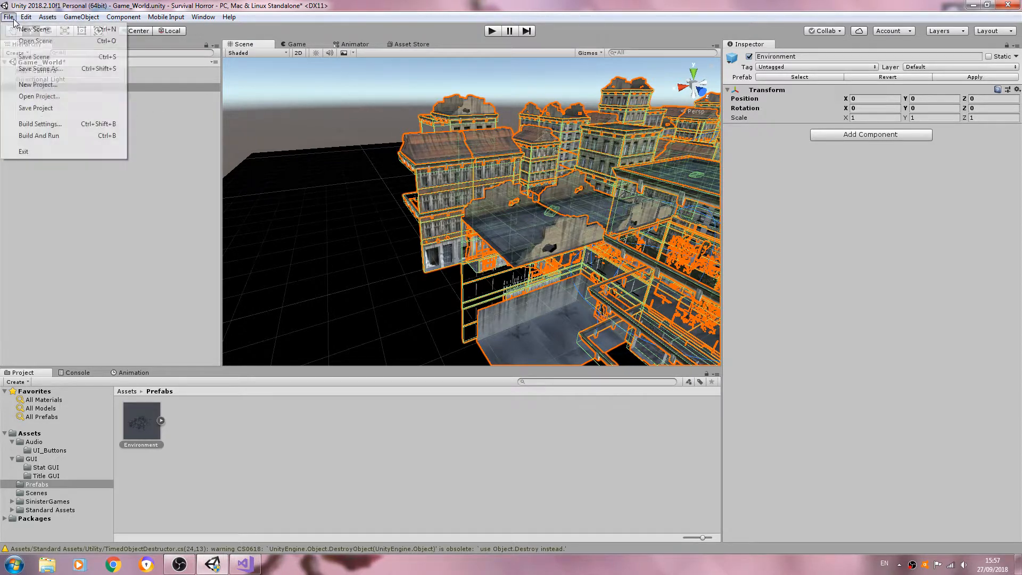
left_click(59, 58)
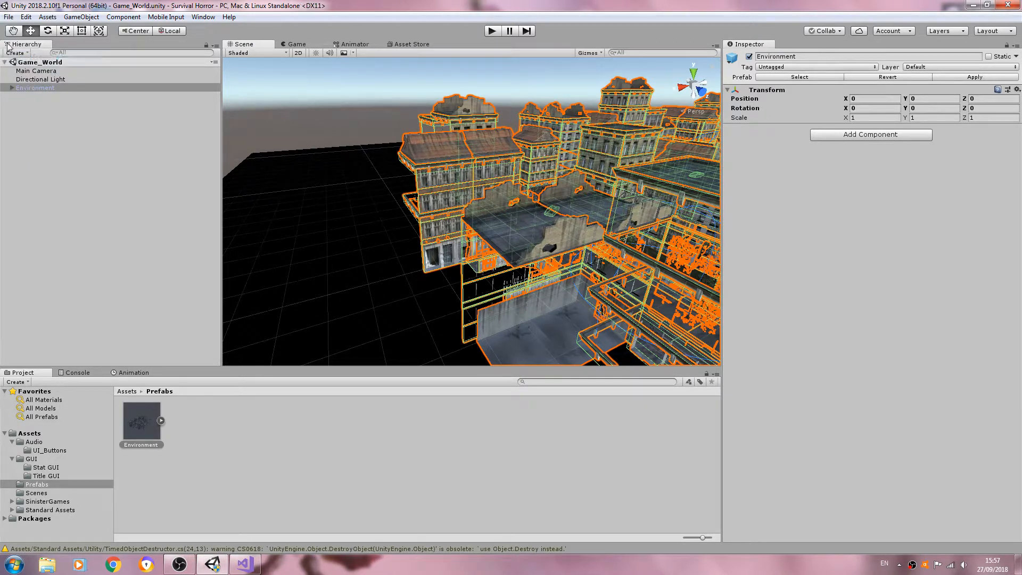
Add the Main_Menu scene at index 0 and the Game_World scene at index 1 to the build's scene list.
left_click(11, 18)
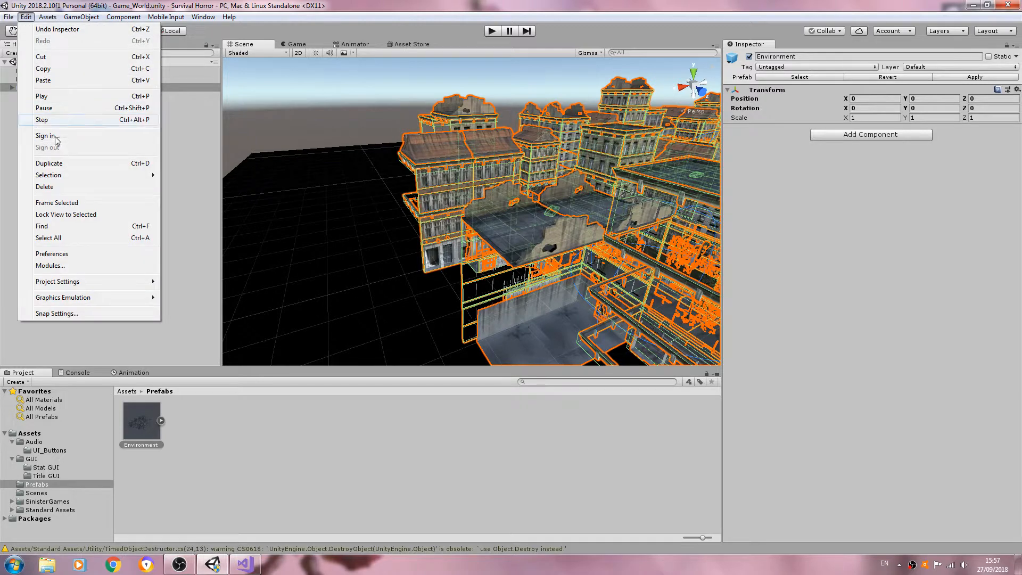
left_click(48, 124)
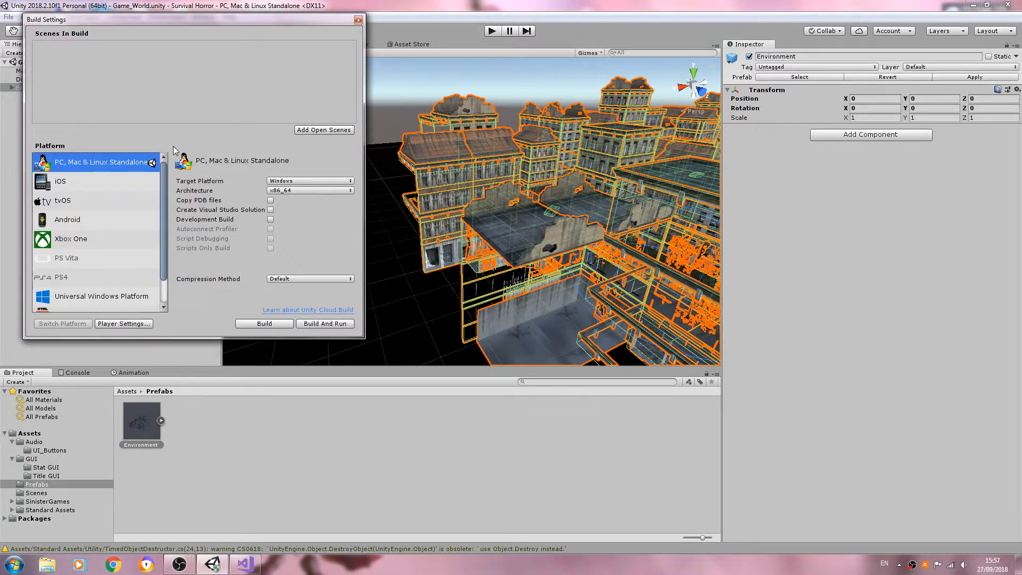
left_click(36, 492)
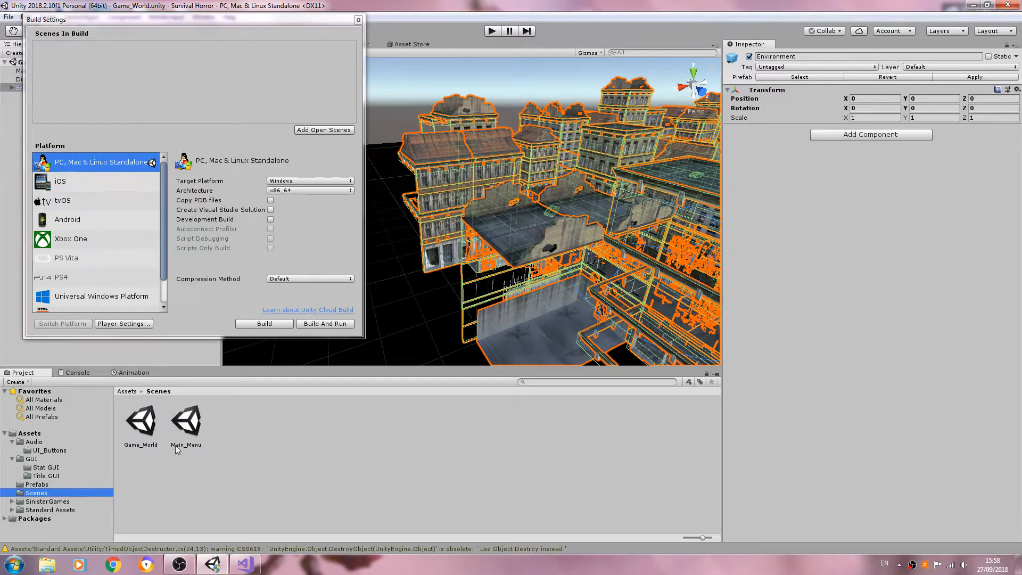
left_click_drag(186, 421, 210, 104)
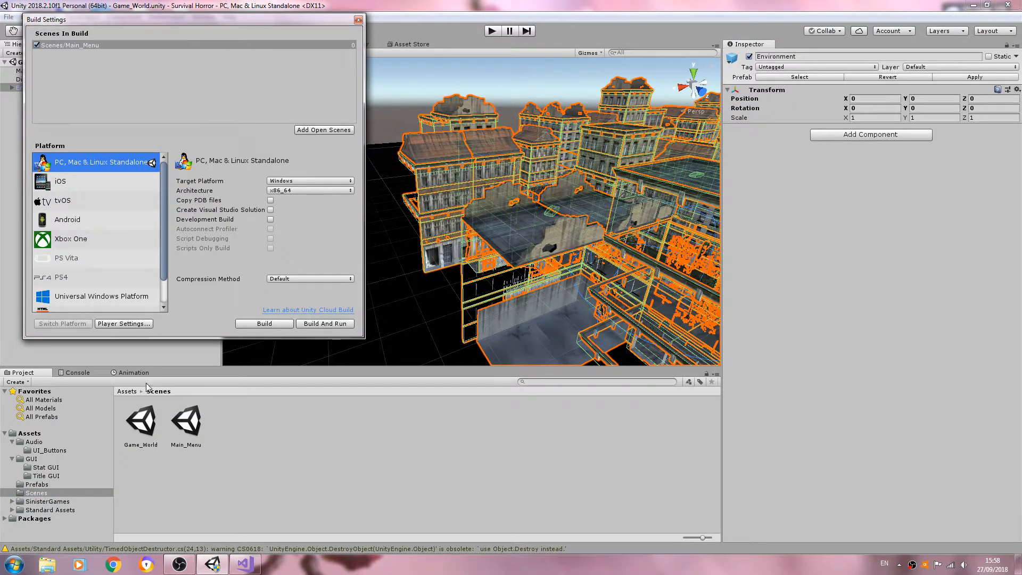
left_click_drag(138, 426, 188, 93)
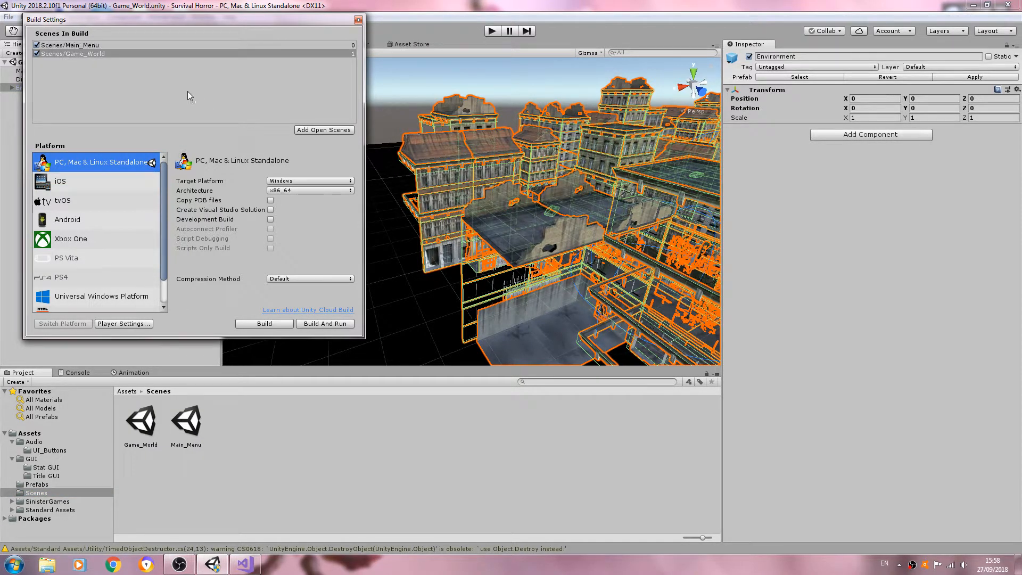
left_click(99, 46)
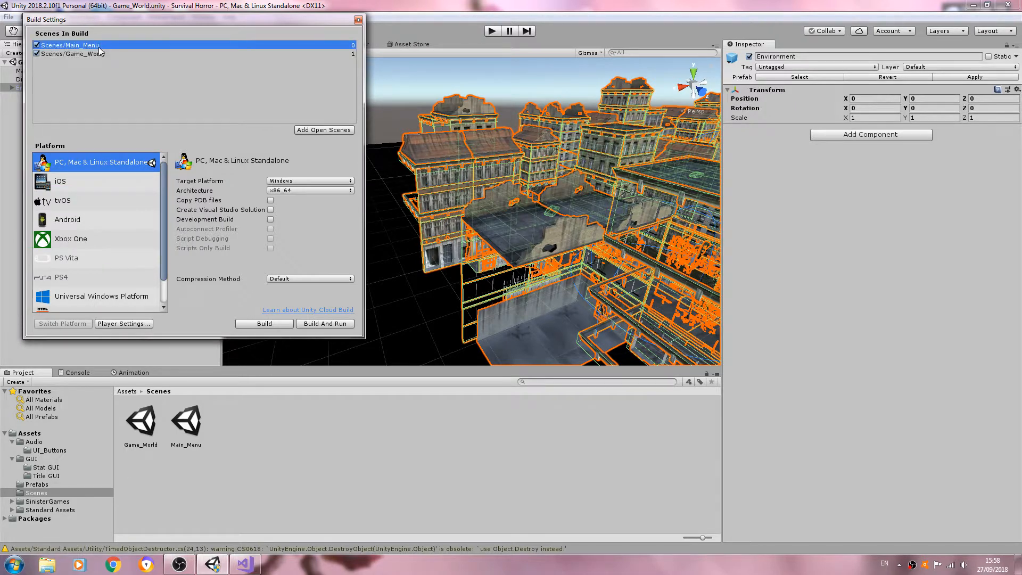
left_click(358, 20)
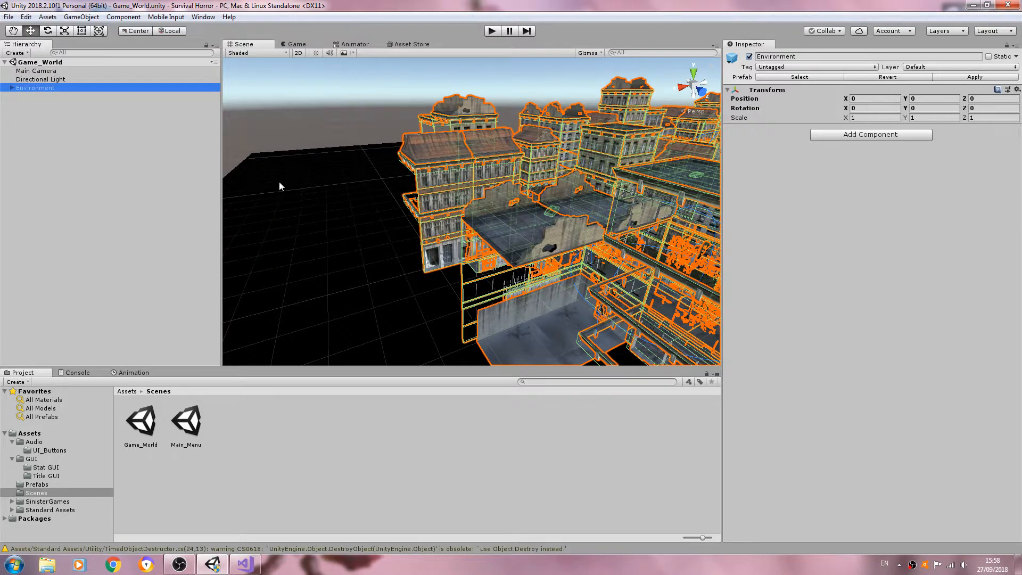
Open the Main_Menu scene and run it, checking the title menu in a maximized Game view before restoring the layout.
double_click(202, 426)
left_click(100, 72)
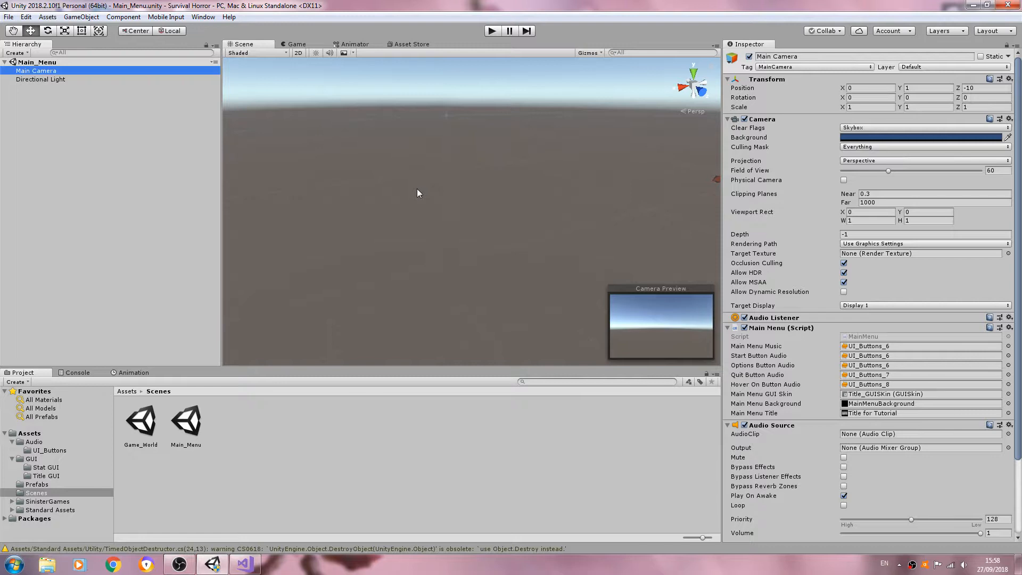
left_click(491, 30)
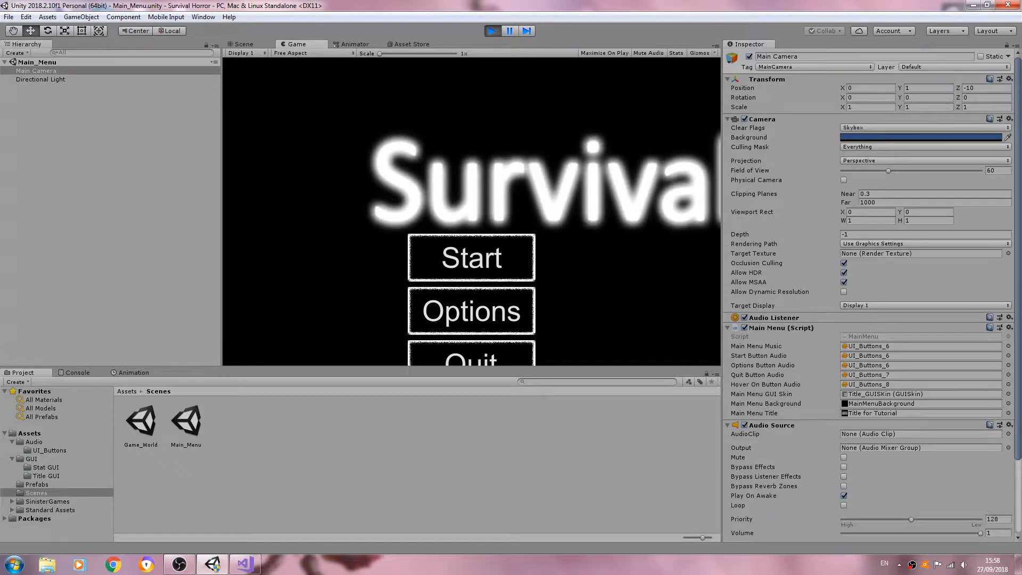
left_click(716, 45)
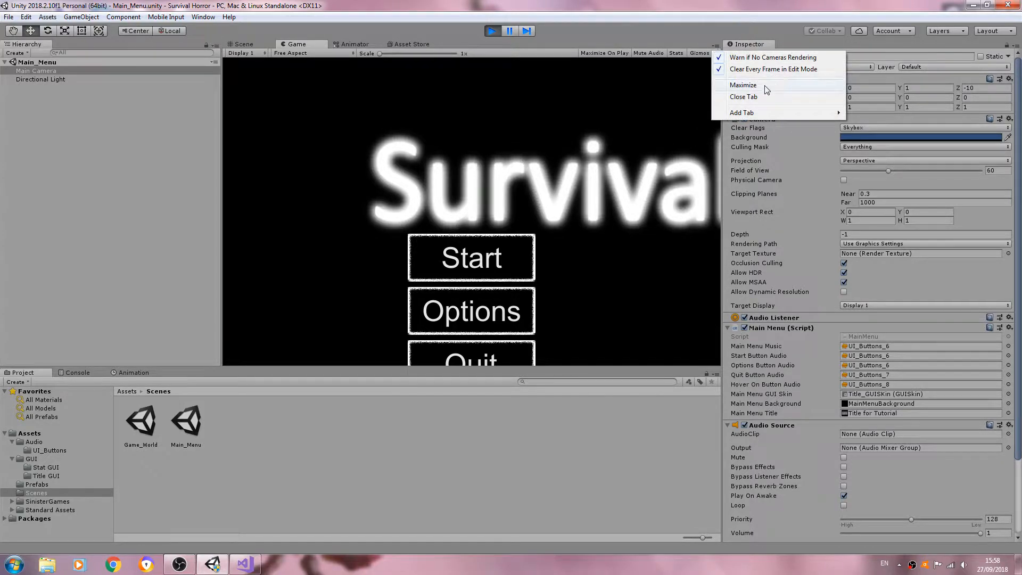
left_click(769, 84)
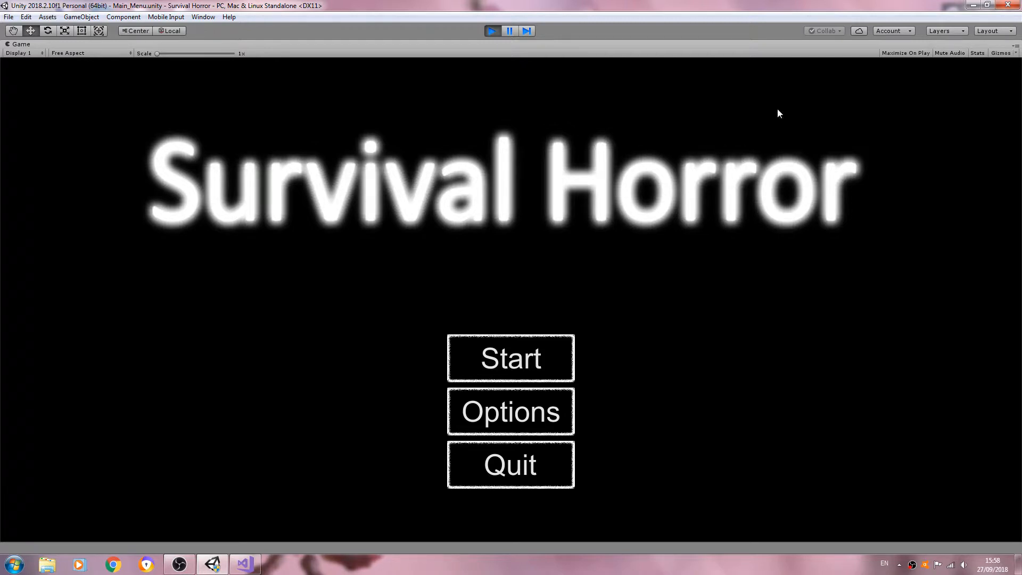
left_click(1017, 47)
left_click(928, 85)
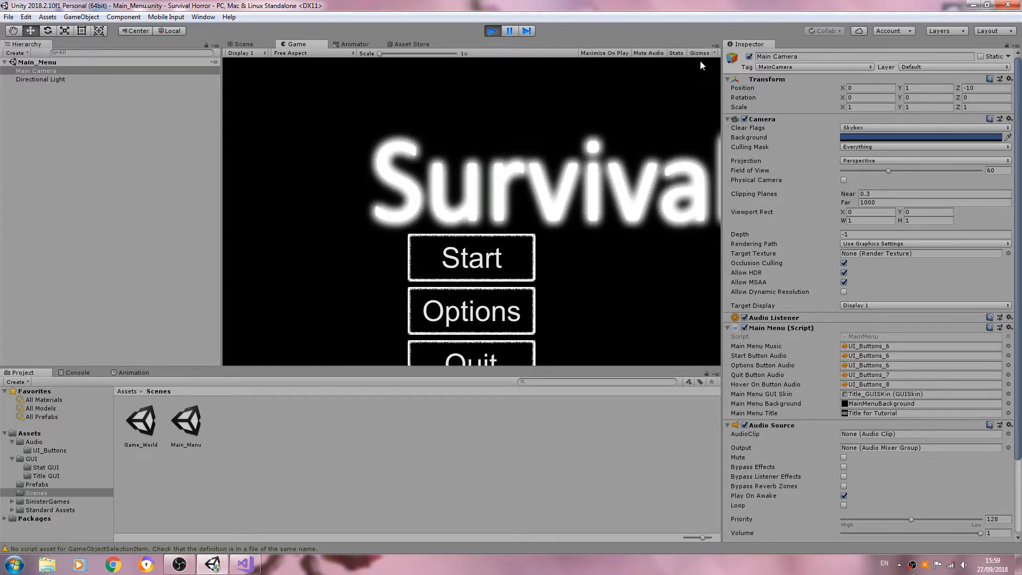
Start the game from the running menu in a maximized Game view, restore the layout and stop play mode.
left_click(716, 48)
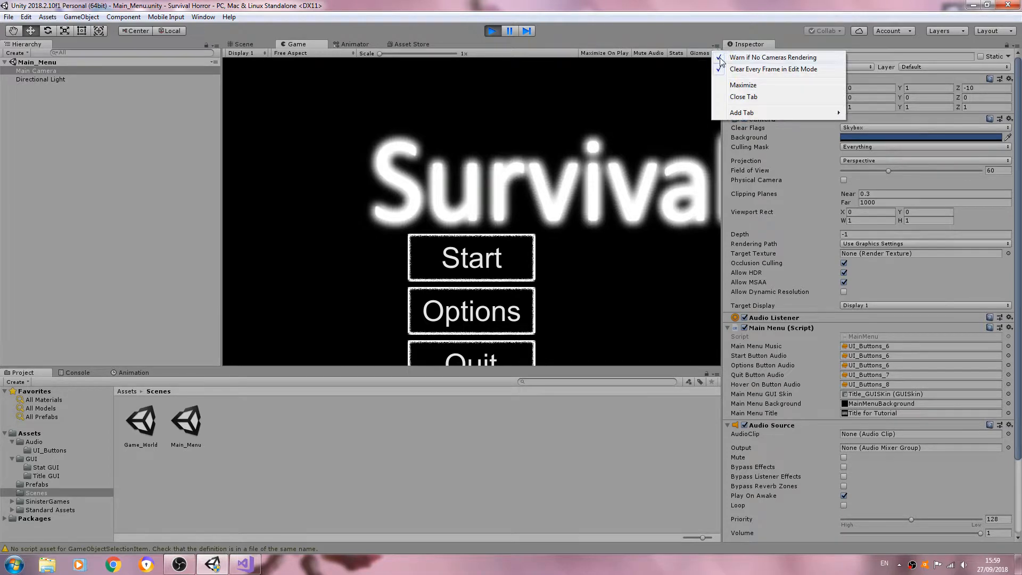
left_click(737, 84)
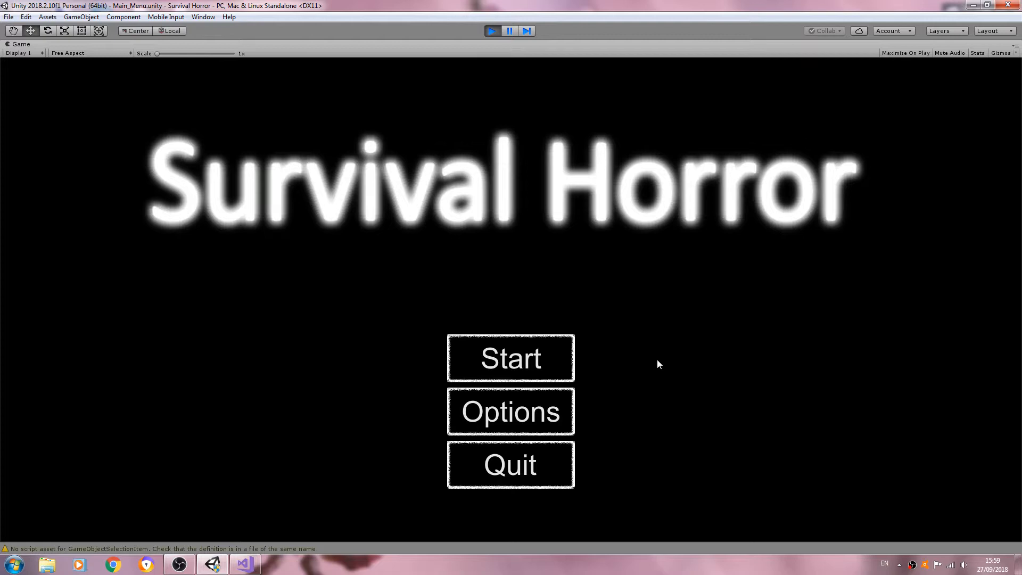
left_click(552, 357)
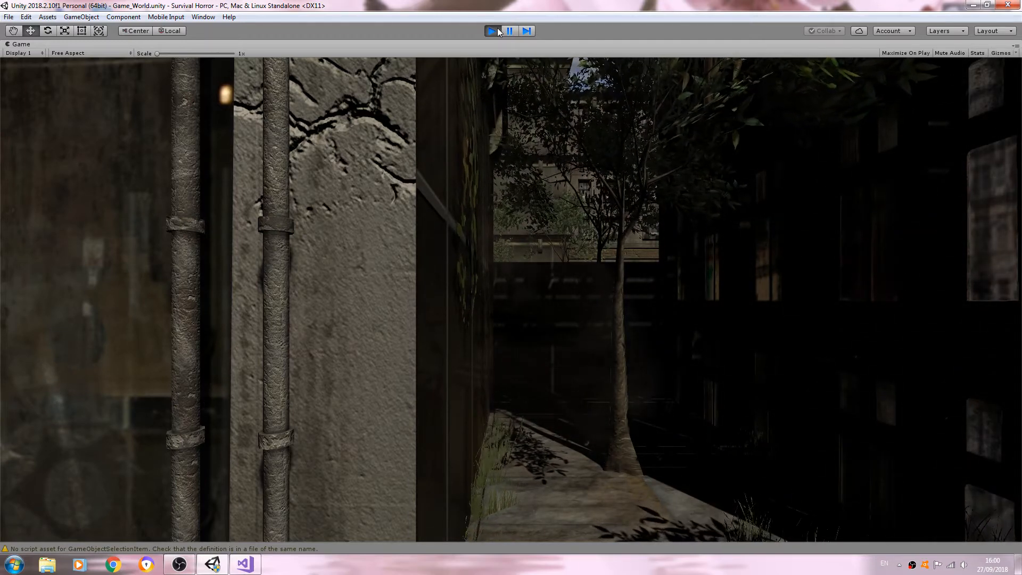
left_click(1014, 45)
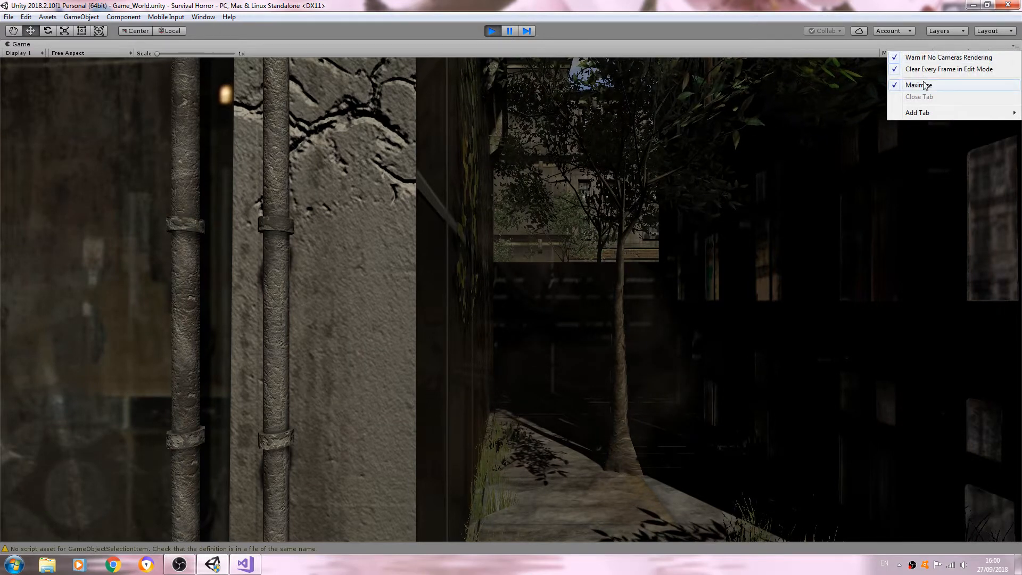
left_click(926, 84)
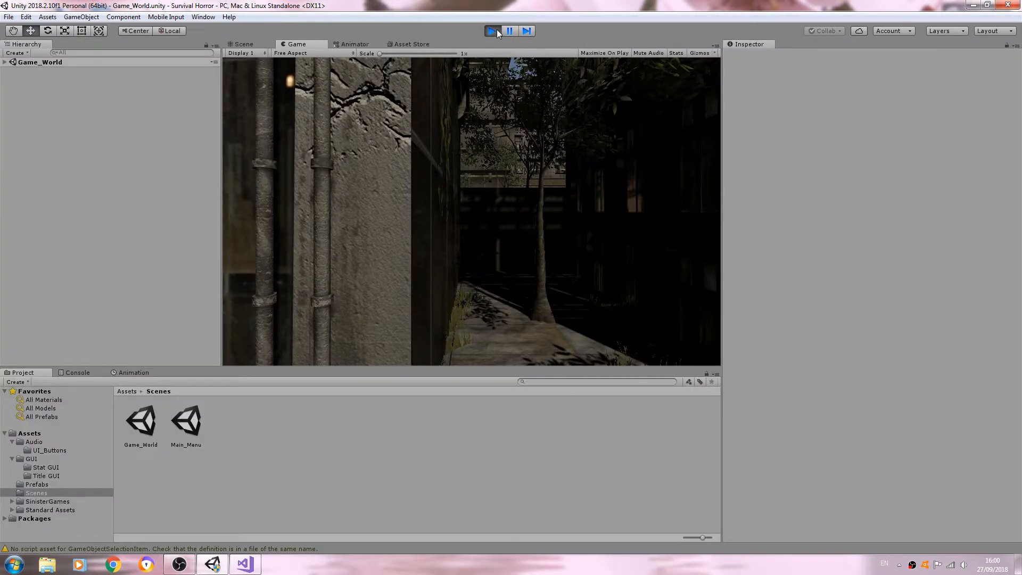
left_click(496, 30)
Run the Main_Menu scene again with the Game view maximized, test the Start button's scene change and stop play mode.
left_click(495, 31)
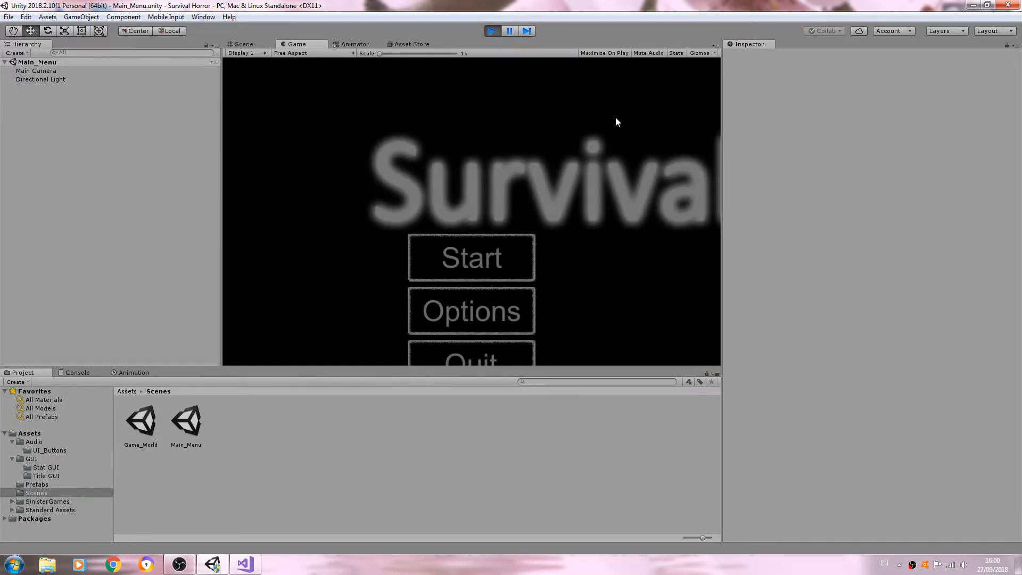
left_click(714, 47)
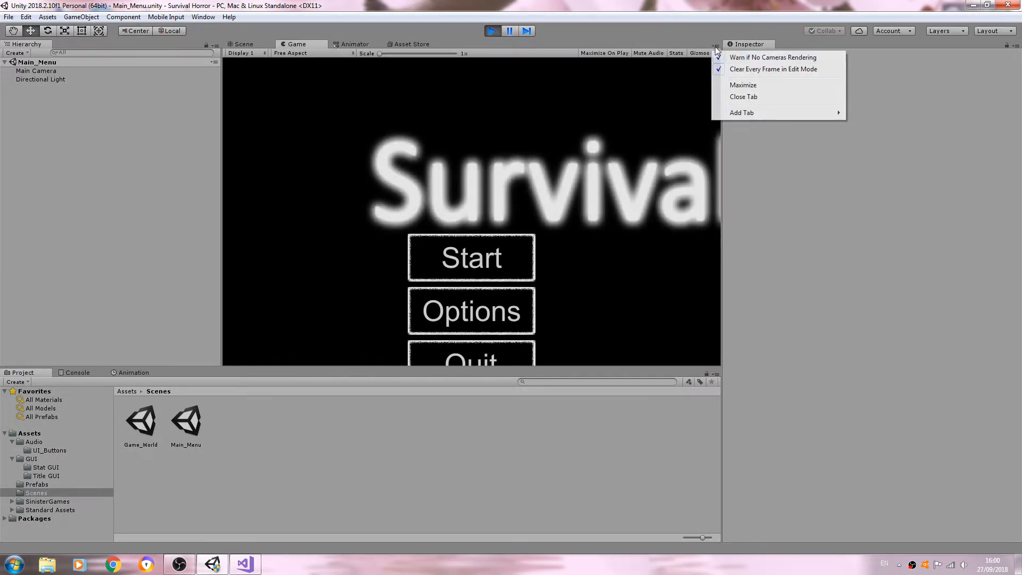
left_click(732, 84)
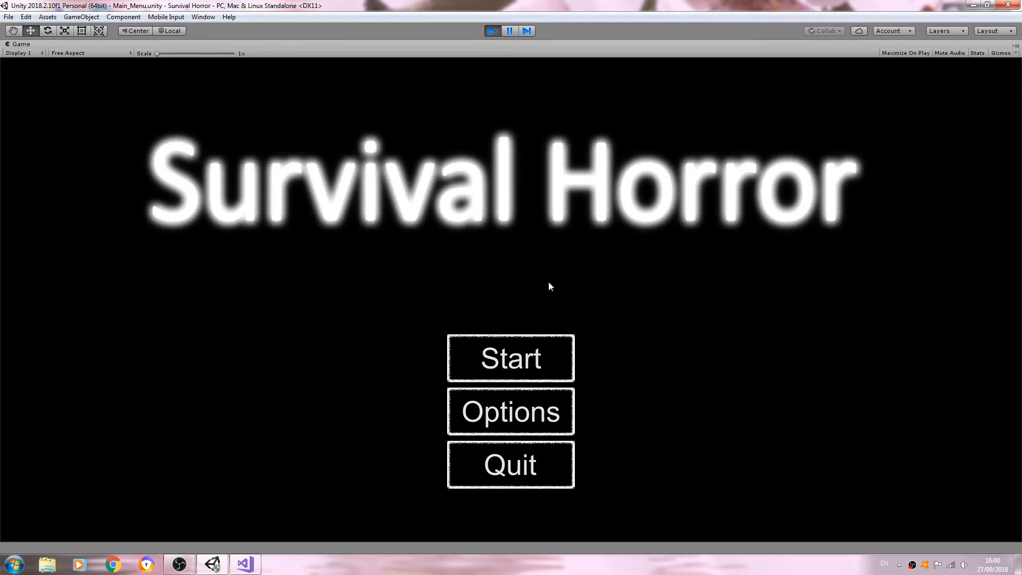
left_click(531, 357)
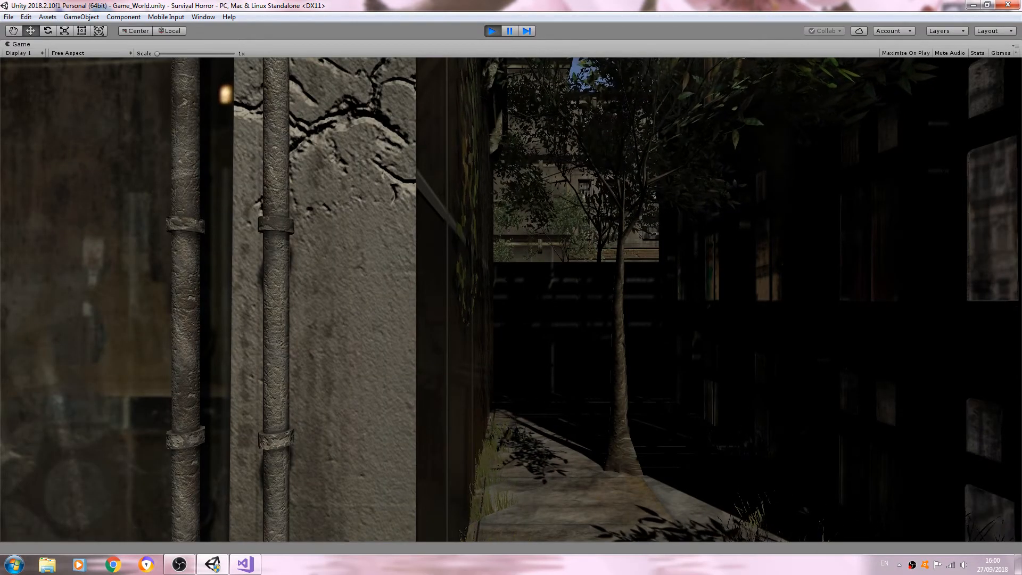
left_click(499, 30)
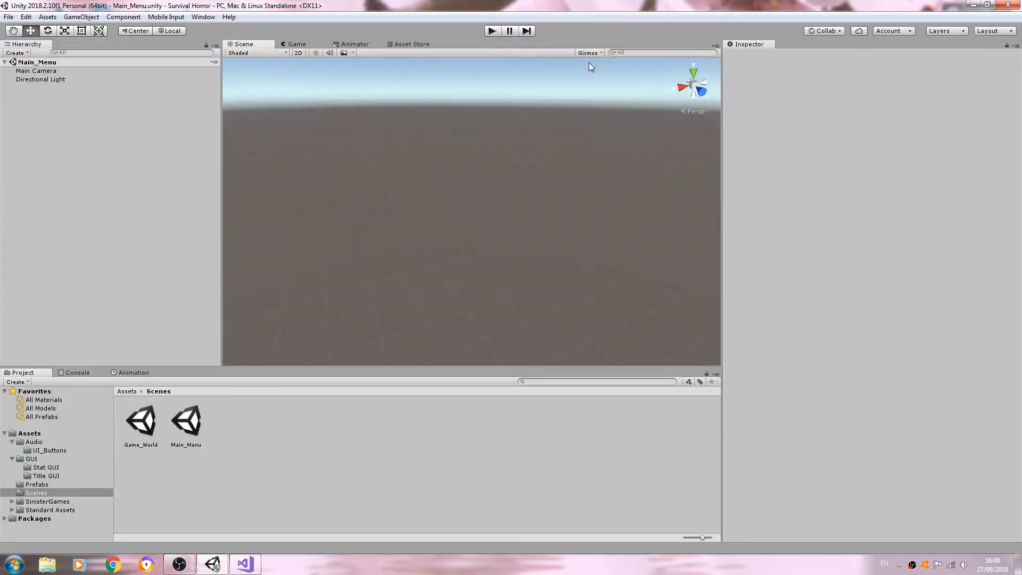